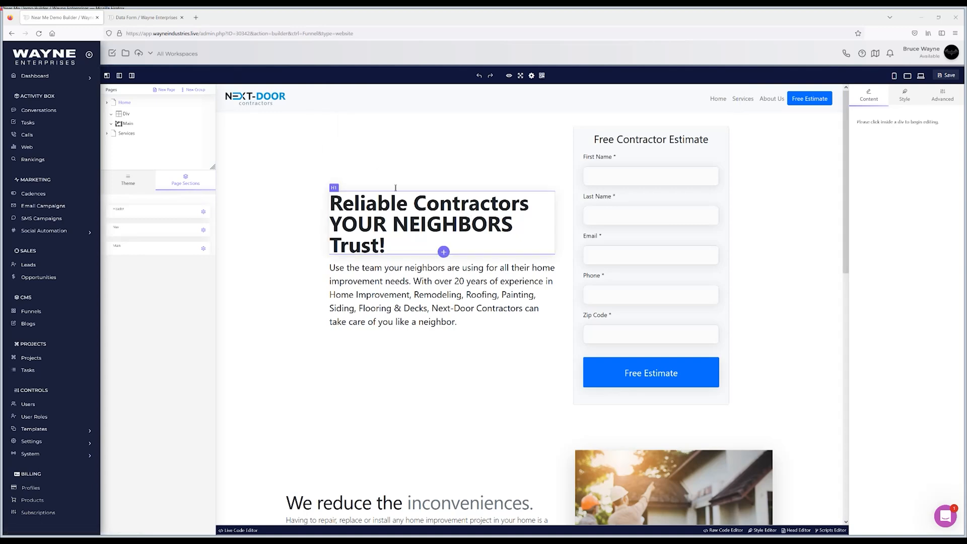
# Review the Home page content from the hero section down to the footer.
pyautogui.scroll(-7, 453, 206)
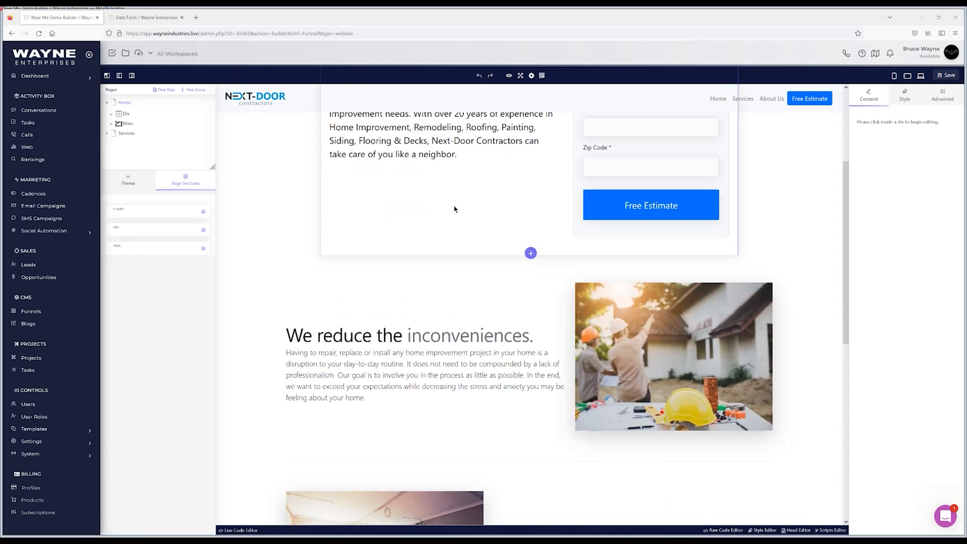
pyautogui.scroll(-5, 454, 206)
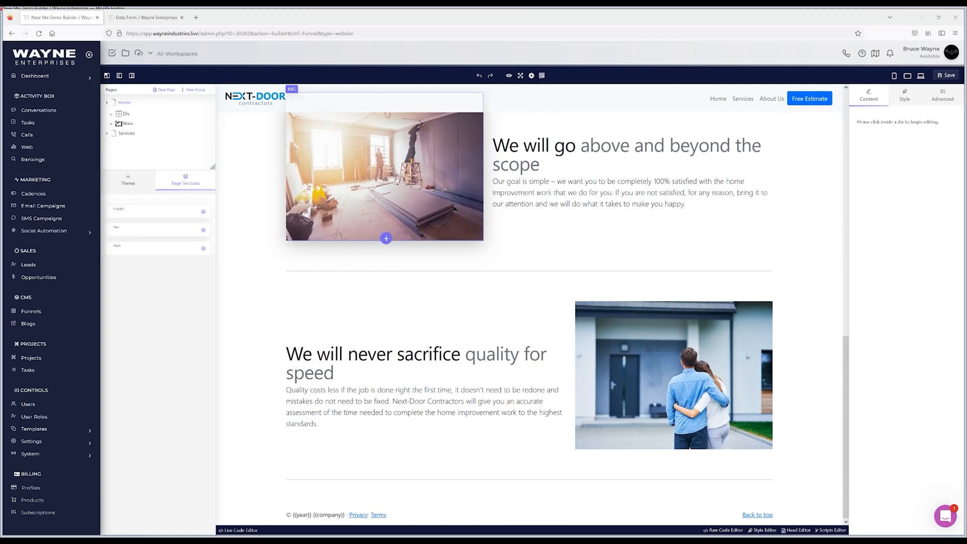
pyautogui.scroll(11, 454, 207)
pyautogui.scroll(1, 452, 207)
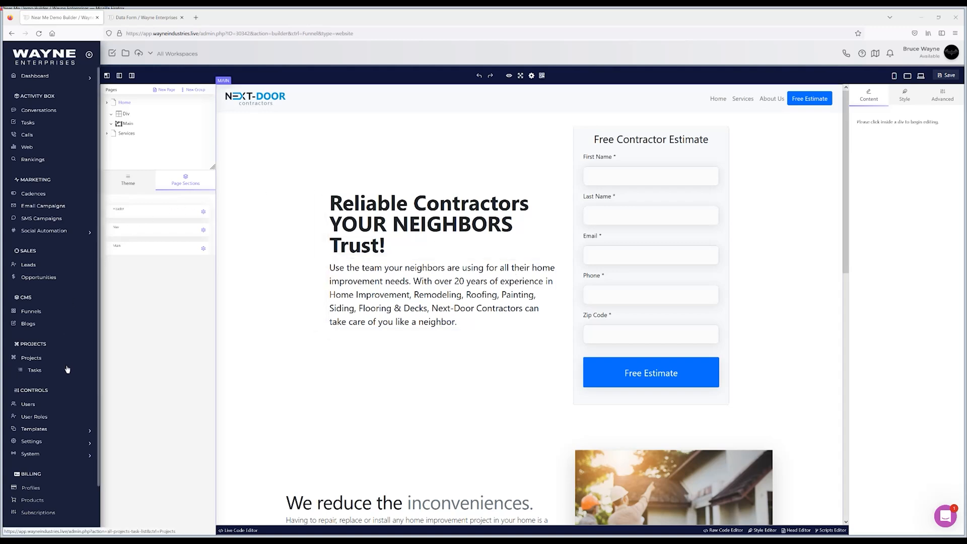
# Open the funnel templates list and look over the designs offered for creating a new funnel.
pyautogui.scroll(-1, 59, 366)
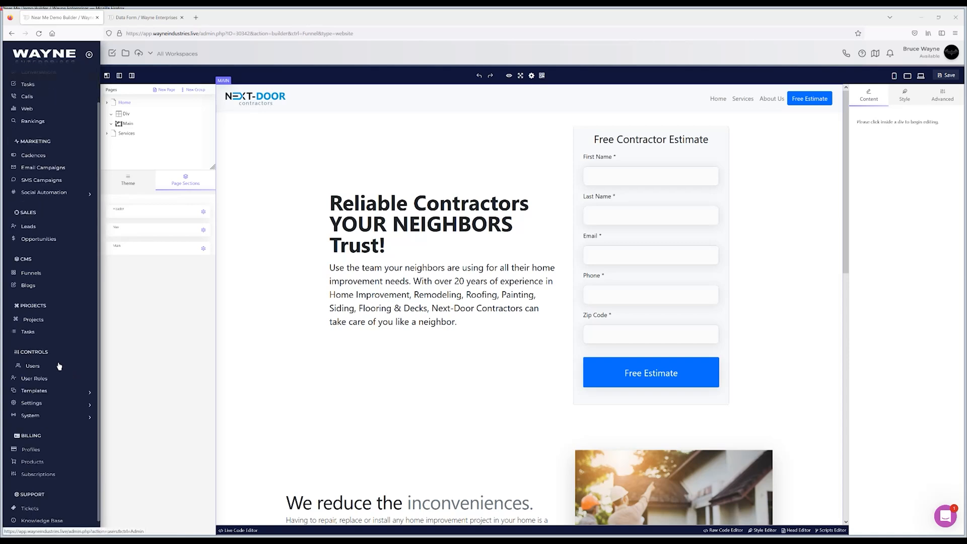
pyautogui.click(41, 391)
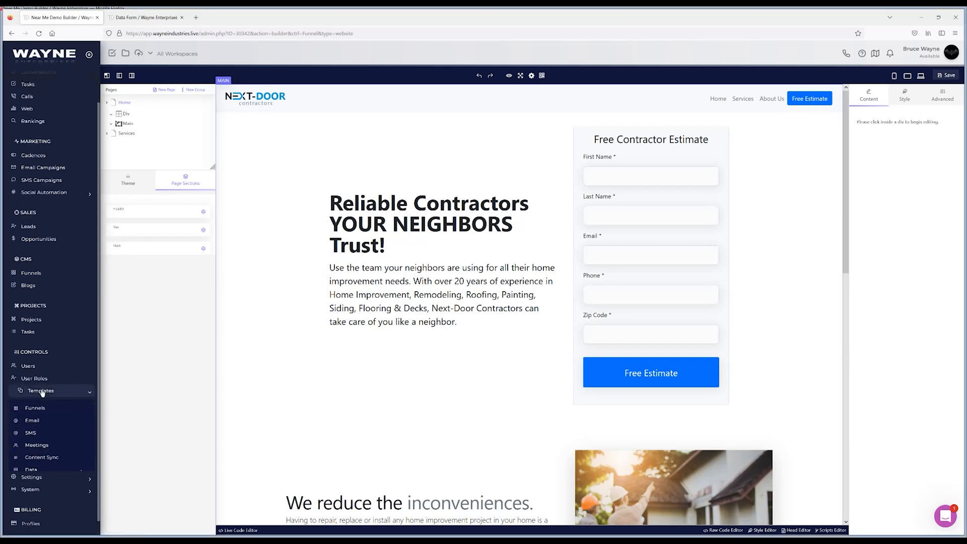
pyautogui.click(39, 410)
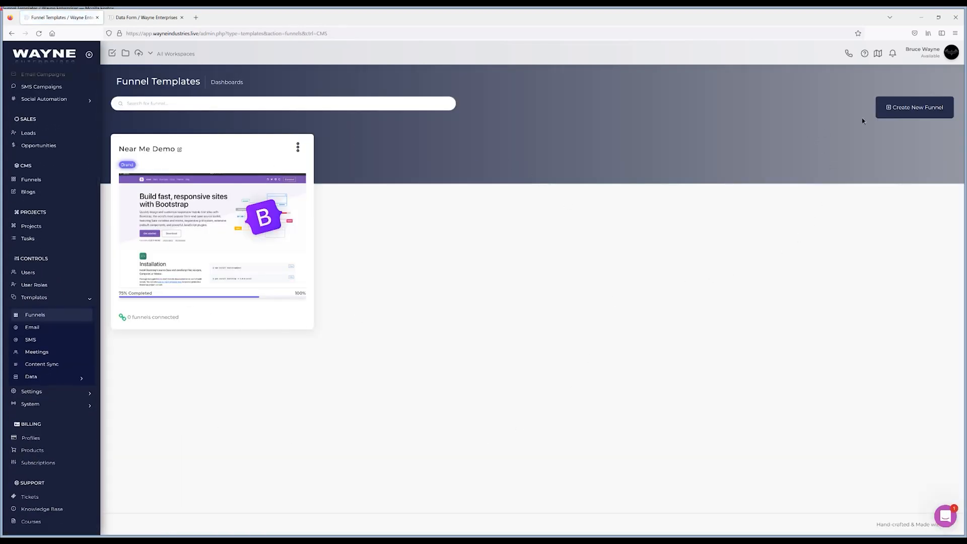
pyautogui.click(909, 105)
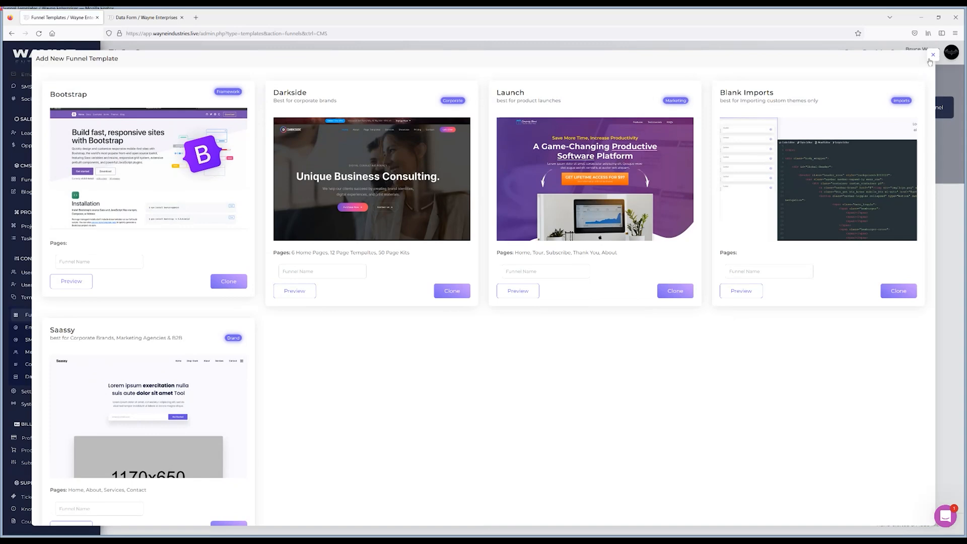
pyautogui.click(933, 55)
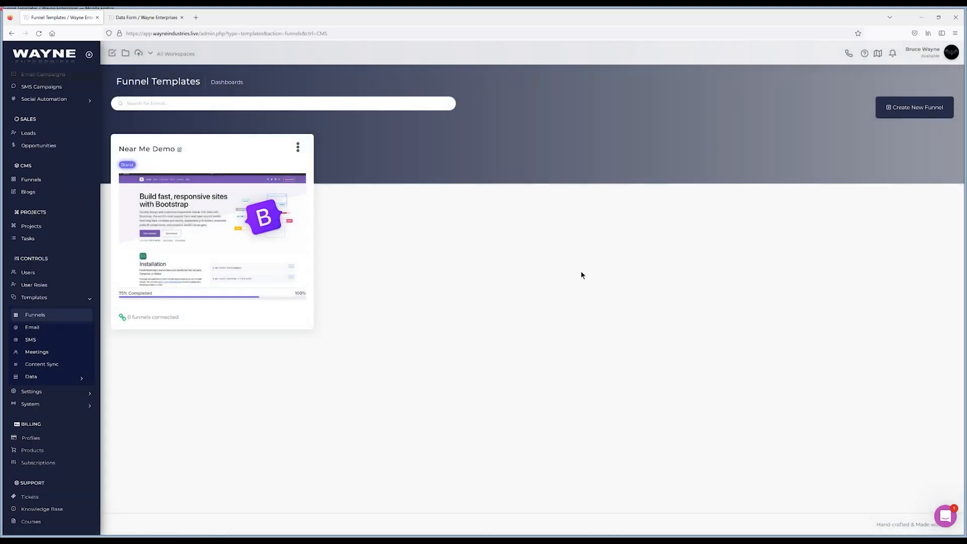
# Open the Near Me Demo funnel template for editing and insert "{{city}} {{state}}" before NEIGHBORS in the main heading.
pyautogui.click(239, 227)
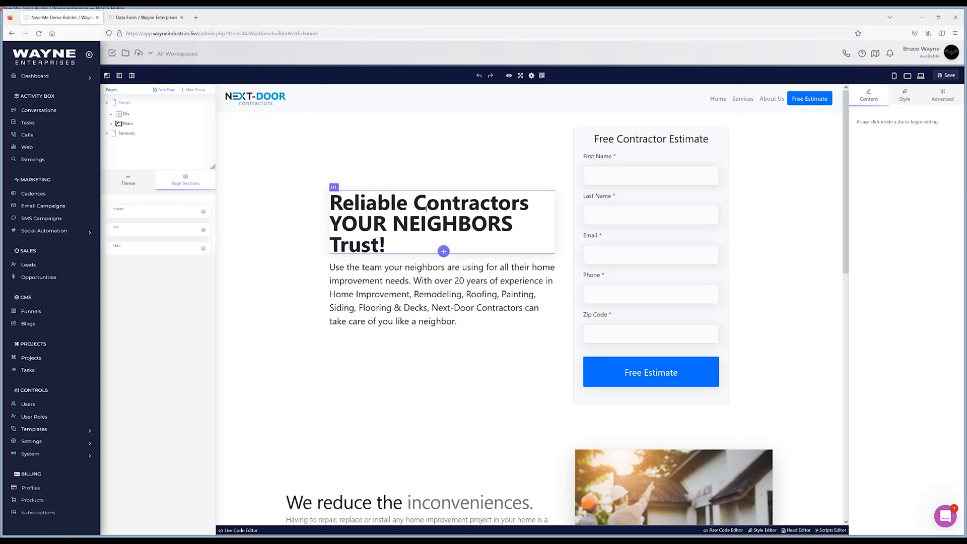
pyautogui.scroll(-2, 426, 212)
pyautogui.scroll(2, 421, 265)
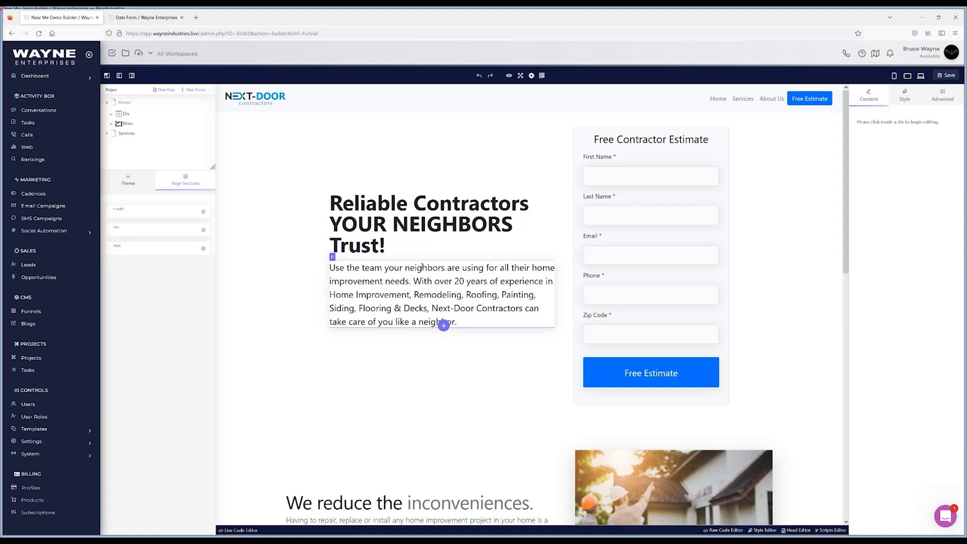
pyautogui.doubleClick(395, 225)
pyautogui.click(395, 225)
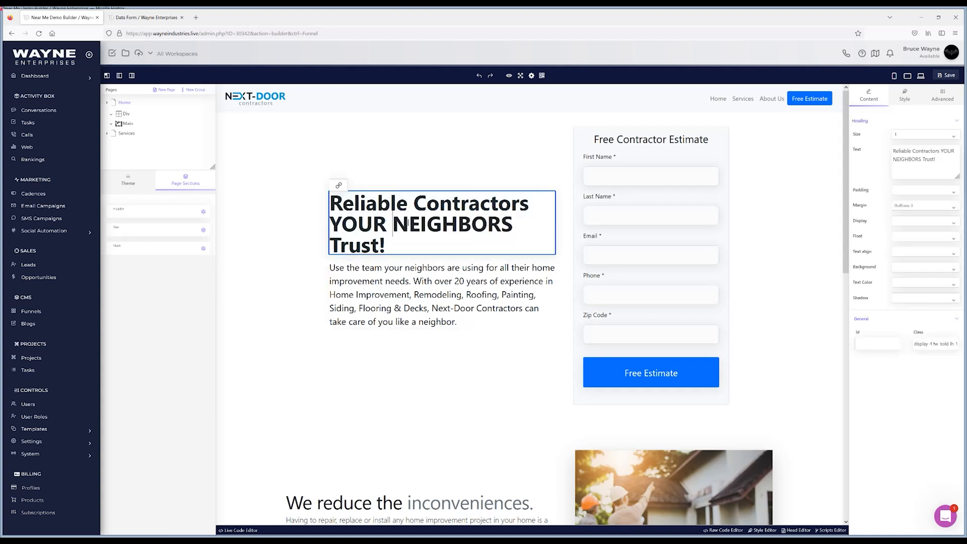
pyautogui.write('{{city}}')
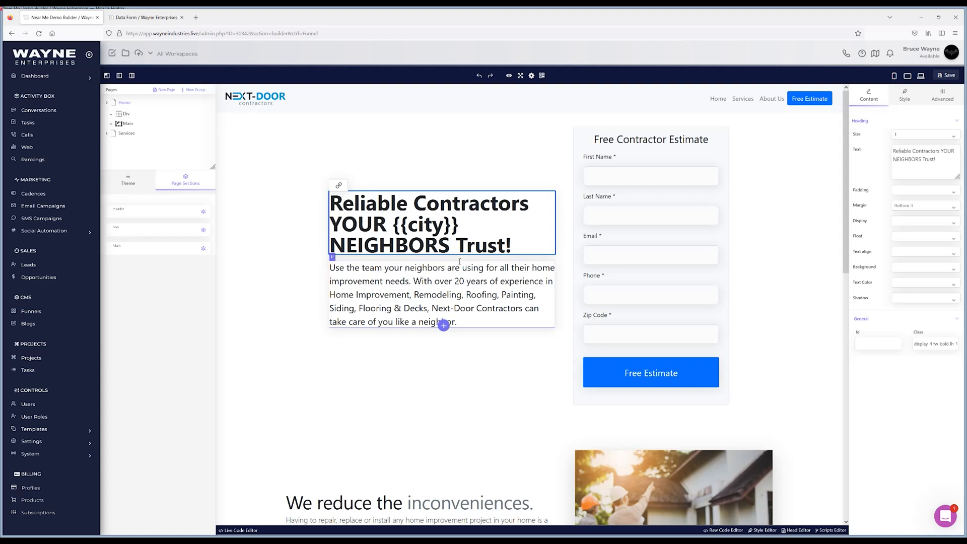
pyautogui.write('{{state')
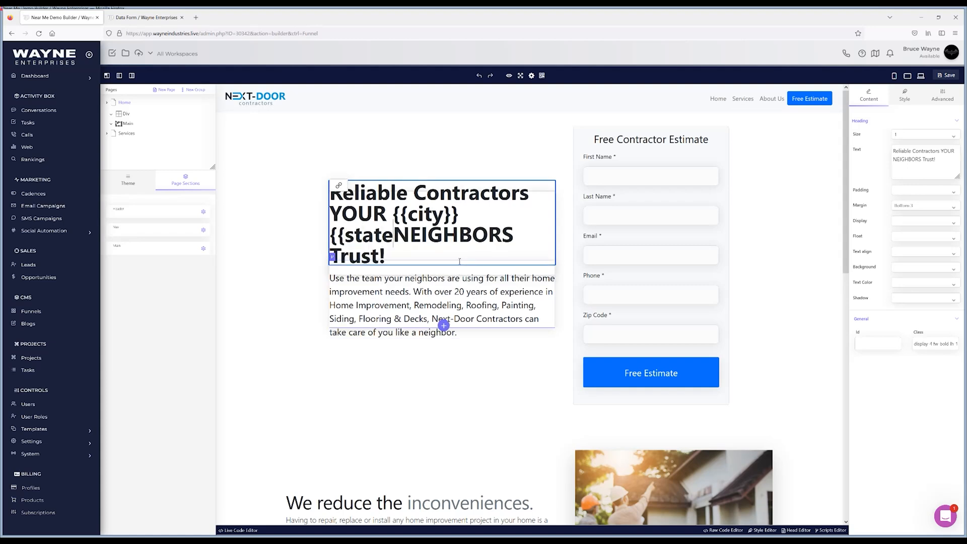
pyautogui.write('}}')
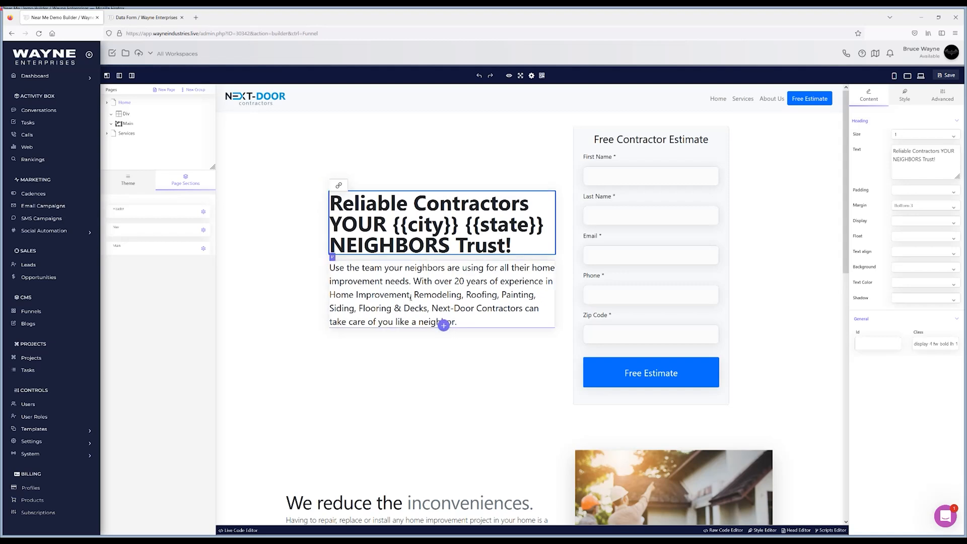
# Insert "{{city}}, {{state}}" before "neighbors" in the paragraph under the main heading.
pyautogui.click(380, 268)
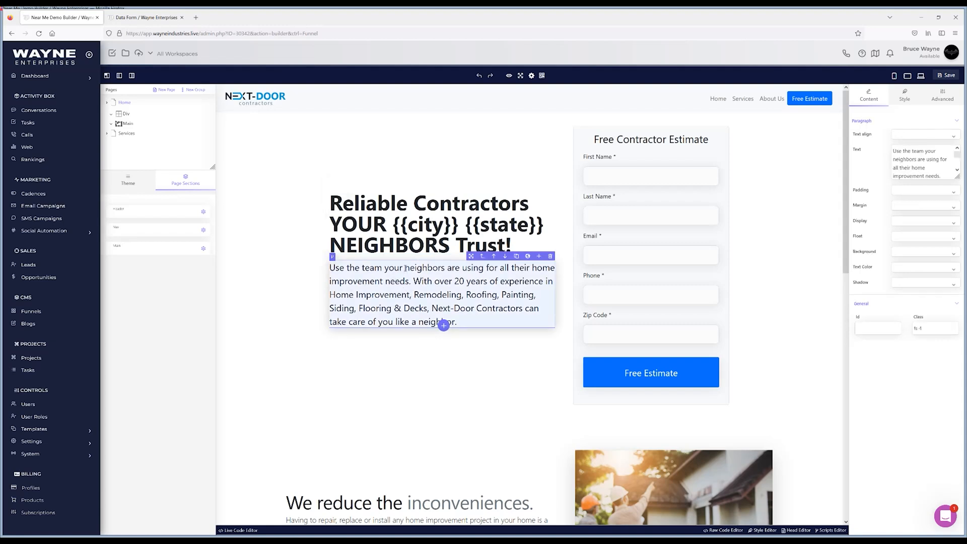
pyautogui.doubleClick(405, 268)
pyautogui.click(414, 267)
pyautogui.write('{{city}}')
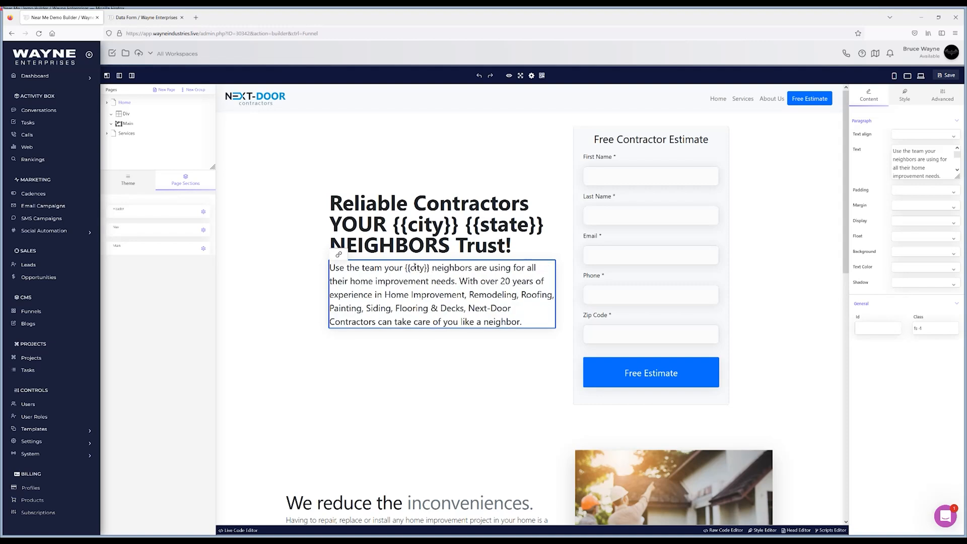
pyautogui.write(', {{state}}')
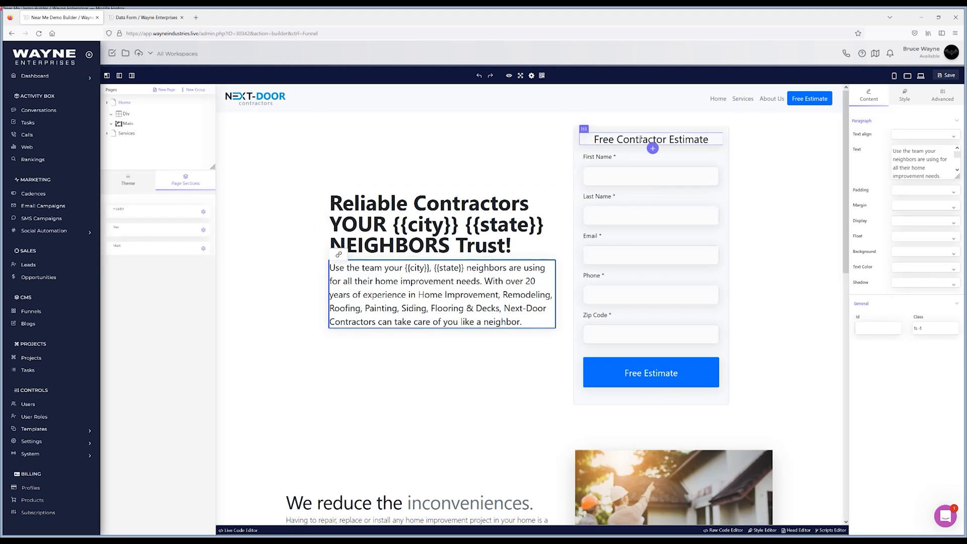
# Append "In {{city}}, {{state}}" to the Free Contractor Estimate form heading.
pyautogui.doubleClick(701, 139)
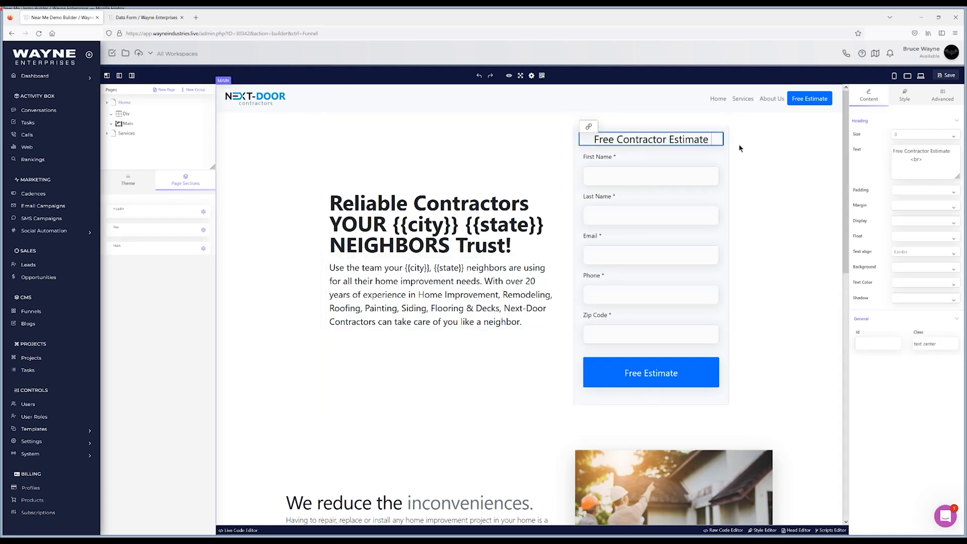
pyautogui.write('In {')
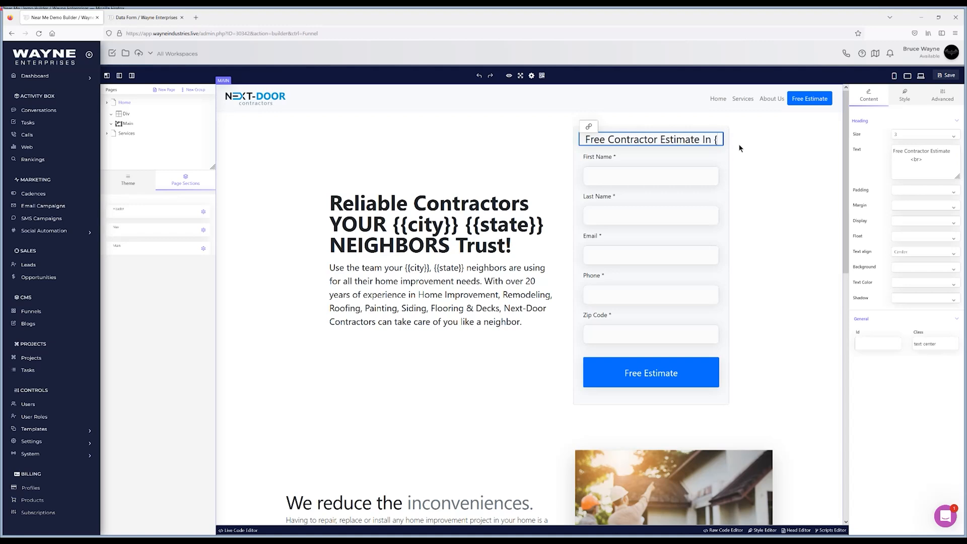
pyautogui.write('{City')
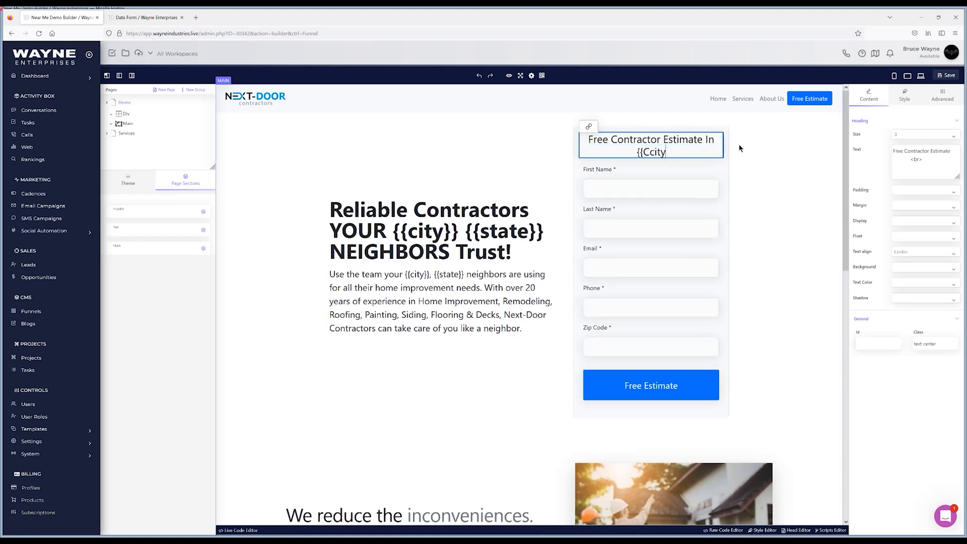
pyautogui.press('BackSpace')
pyautogui.press('BackSpace')
pyautogui.press('BackSpace')
pyautogui.press('BackSpace')
pyautogui.write('city}}, {{state}}')
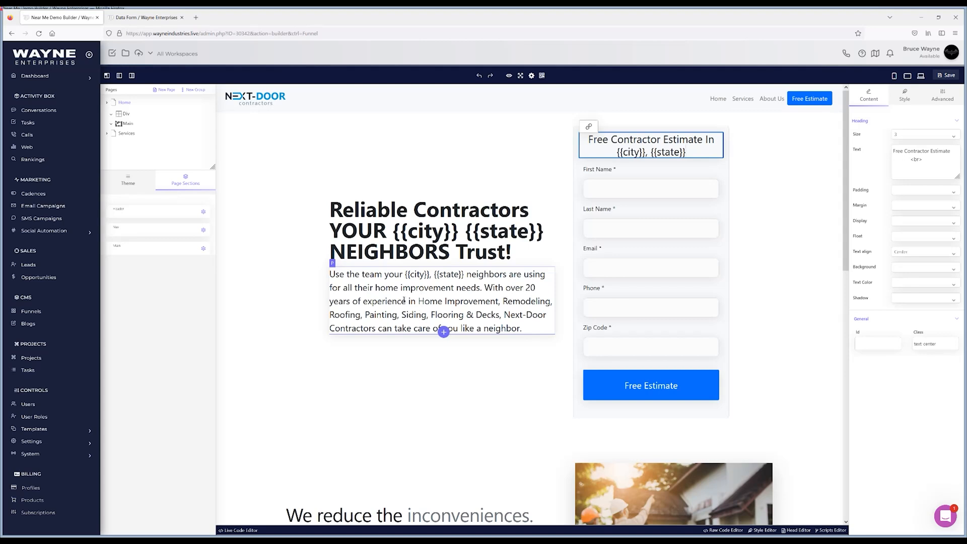
# Insert "{{city}}" before "home" at the end of the paragraph under "We reduce the inconveniences.".
pyautogui.scroll(-4, 403, 300)
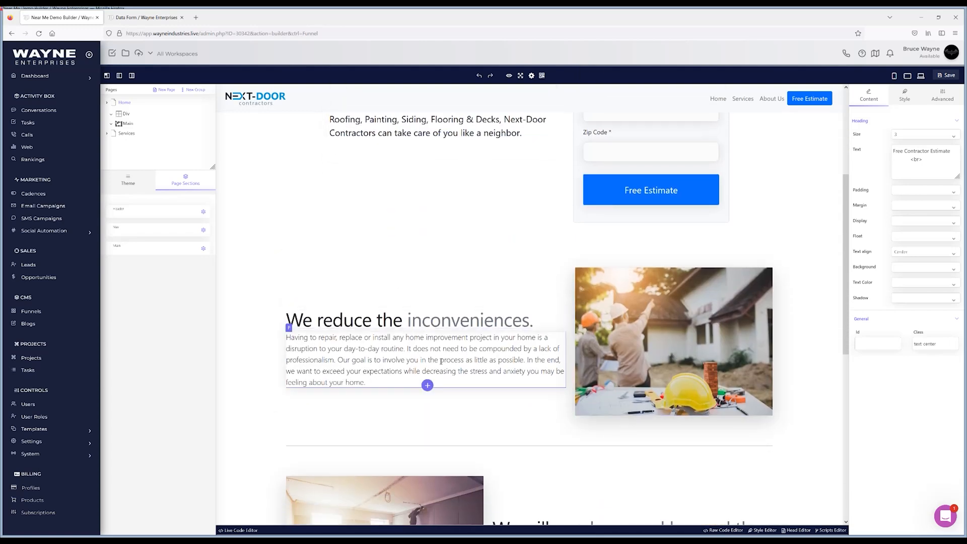
pyautogui.click(347, 384)
pyautogui.doubleClick(346, 382)
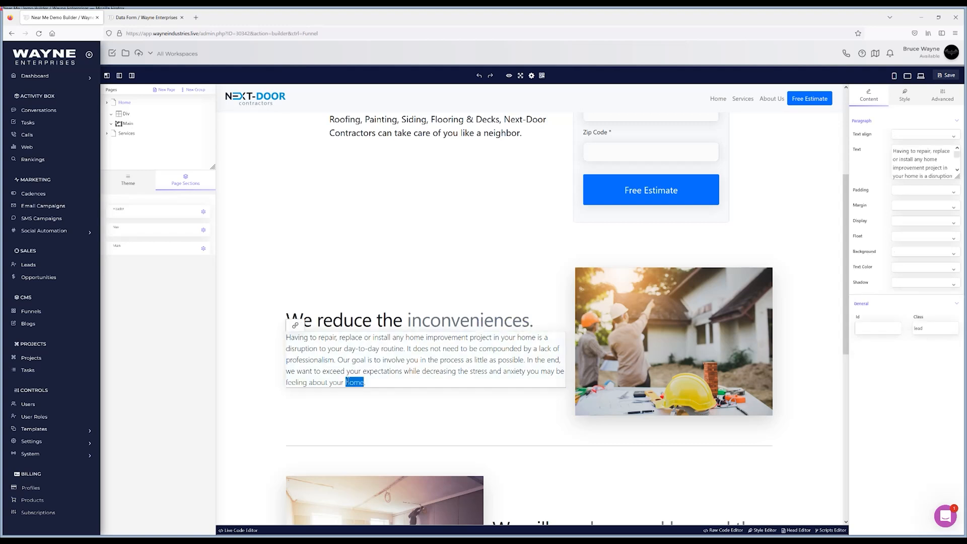
pyautogui.write('{{city')
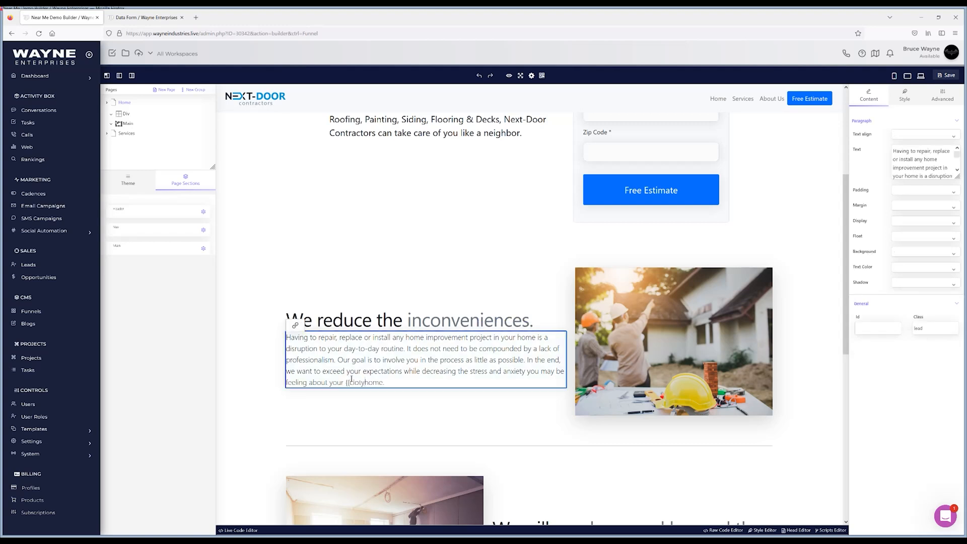
pyautogui.write('}}')
# Insert "in {{city}}, {{state}}" after "work that we do for you" in the "We will go above and beyond the scope" paragraph.
pyautogui.scroll(-5, 390, 331)
pyautogui.scroll(-1, 390, 332)
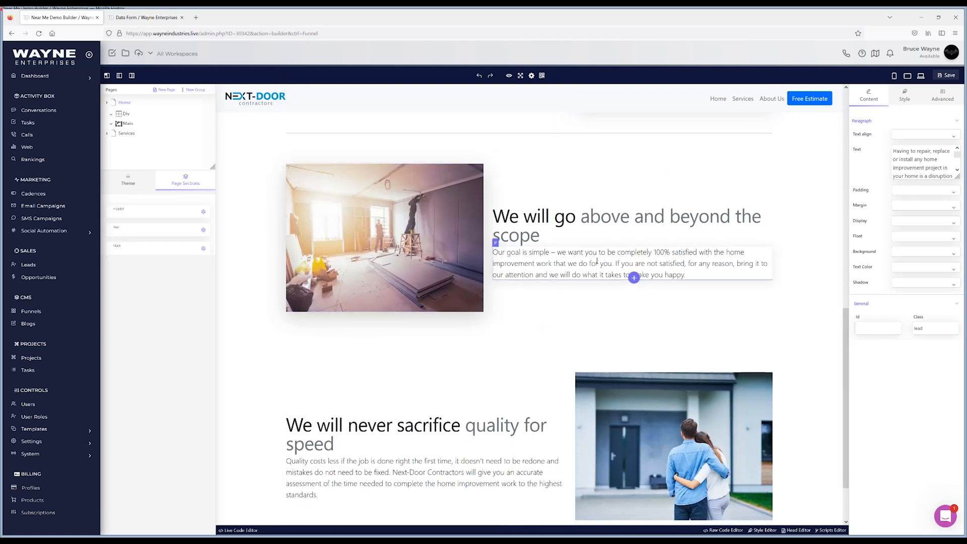
pyautogui.click(598, 261)
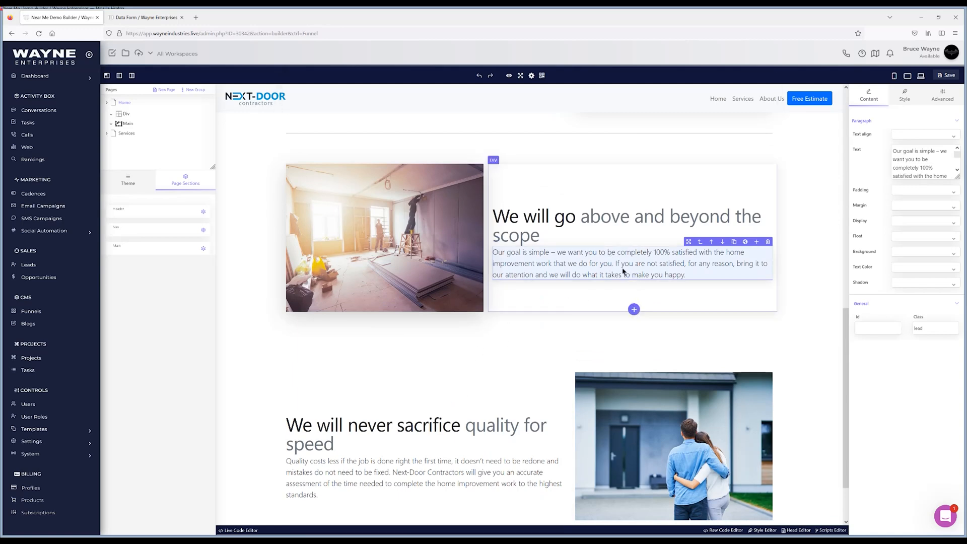
pyautogui.doubleClick(705, 264)
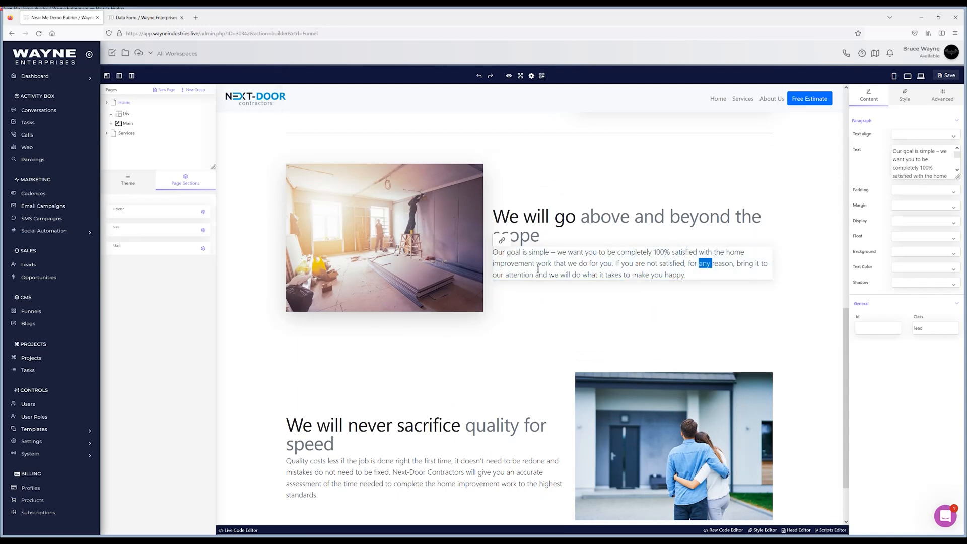
pyautogui.click(691, 282)
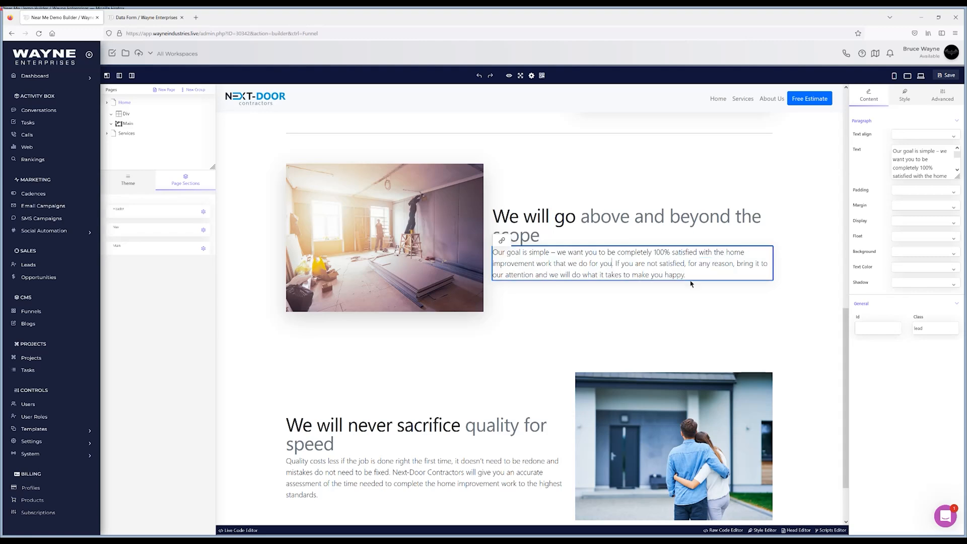
pyautogui.write('in {{cut')
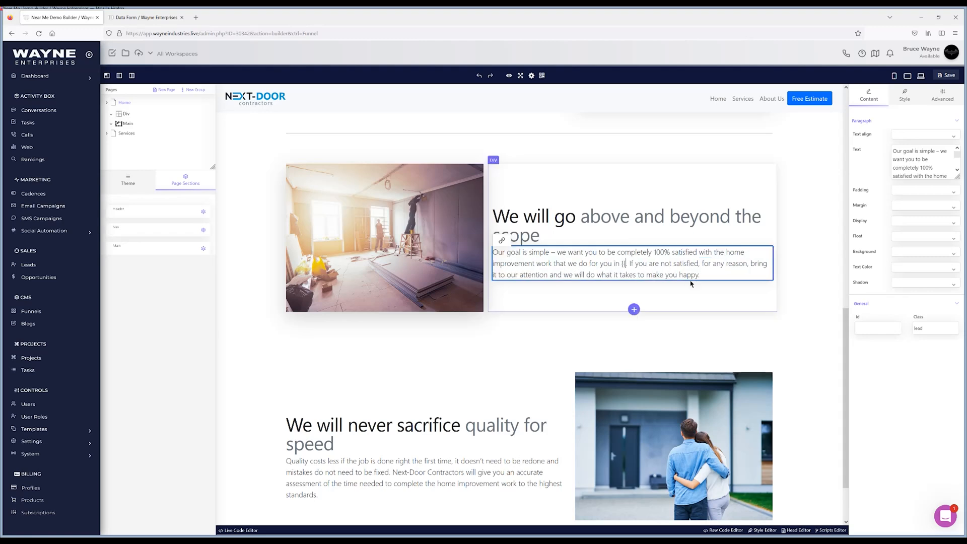
pyautogui.press('BackSpace')
pyautogui.press('BackSpace')
pyautogui.write('ity')
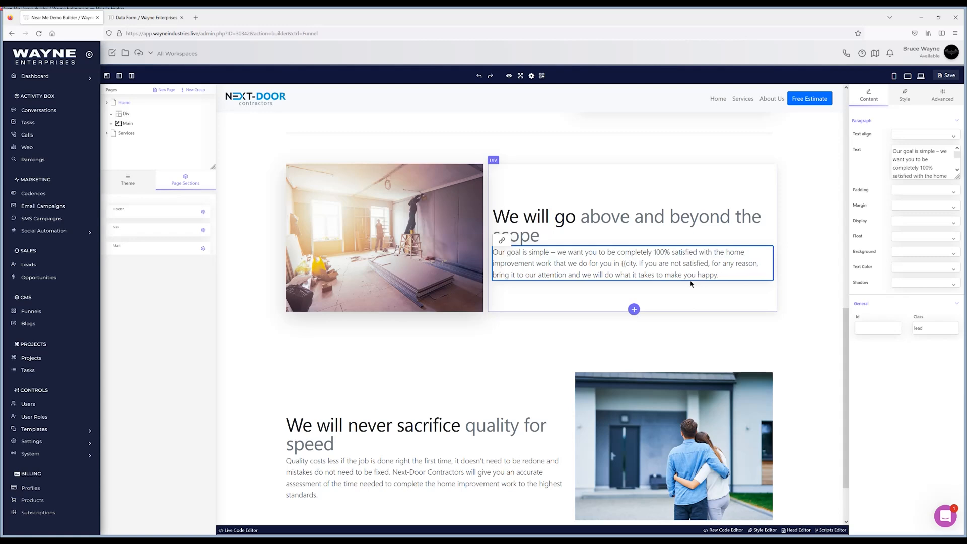
pyautogui.write('}}, {{state}}')
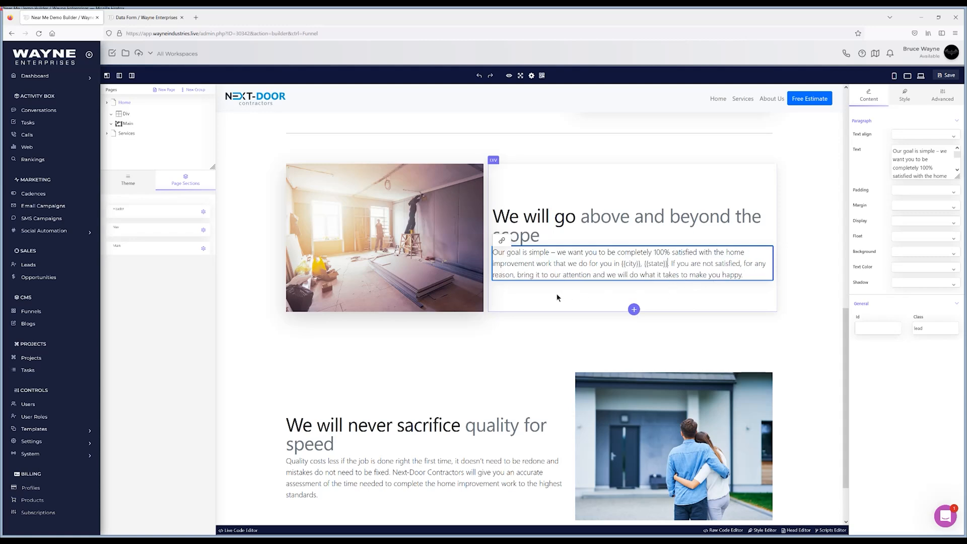
# Check the rest of the page for the placeholder edits and save the Home page.
pyautogui.scroll(-2, 356, 353)
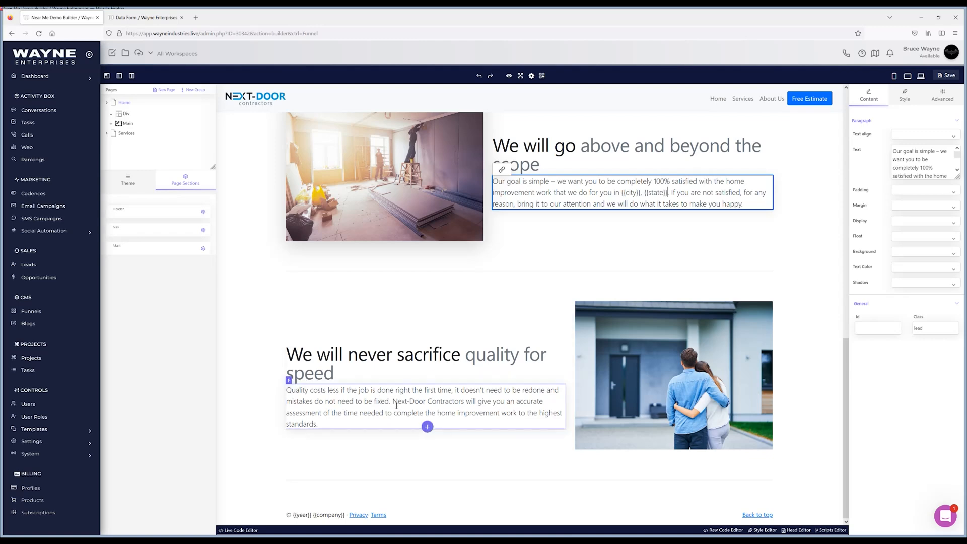
pyautogui.scroll(2, 427, 415)
pyautogui.scroll(-3, 427, 415)
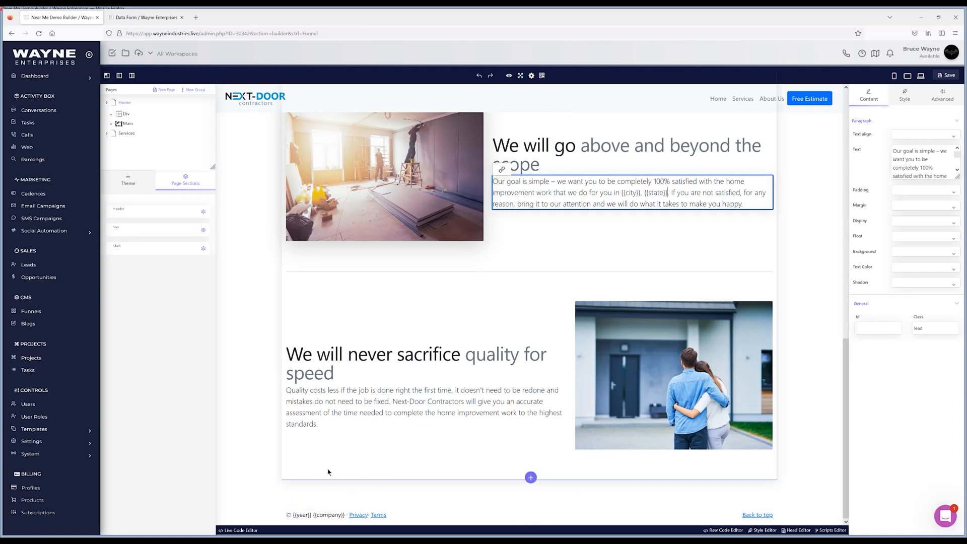
pyautogui.scroll(10, 417, 432)
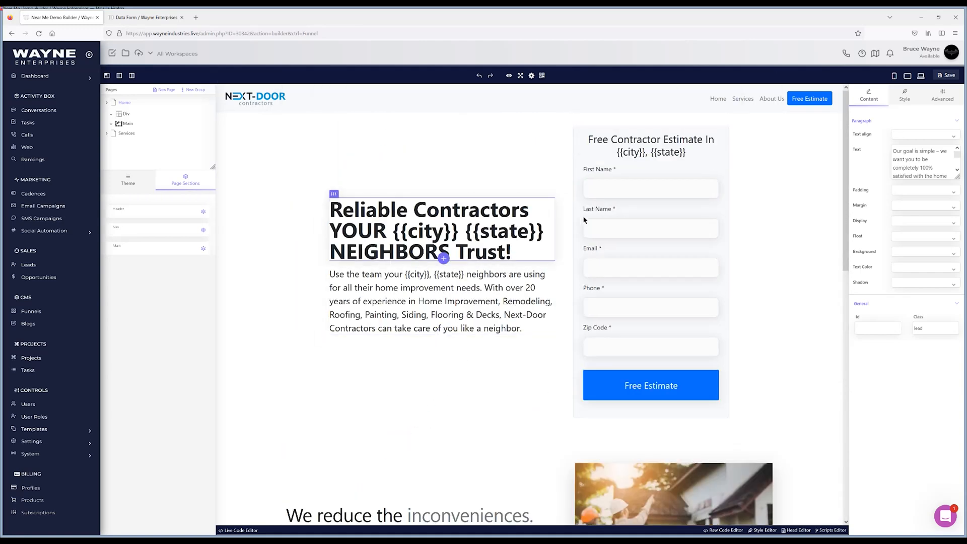
pyautogui.click(938, 77)
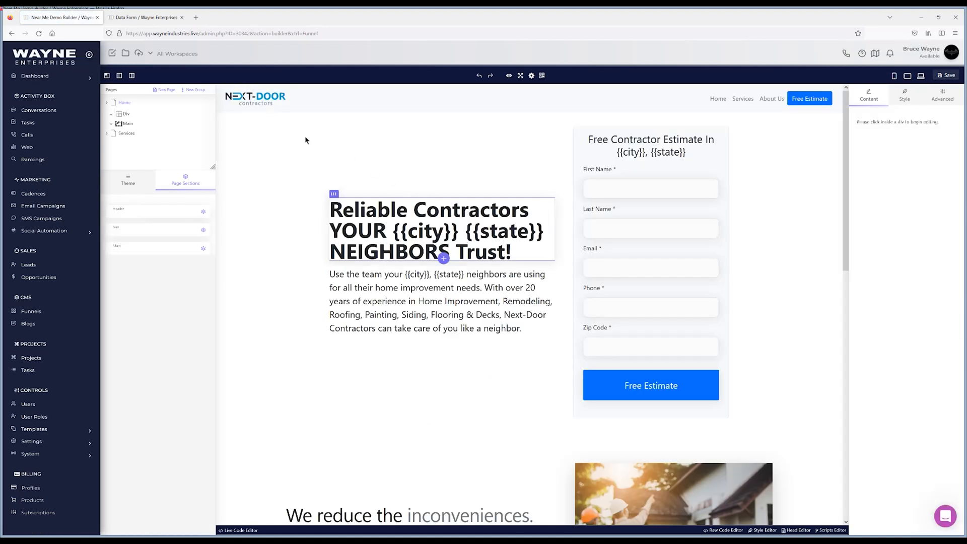
# On the Services page, insert "in {{city}}, {{state}}" after "remodeling services" in the paragraph under "Your Vision Our Focus.".
pyautogui.click(133, 135)
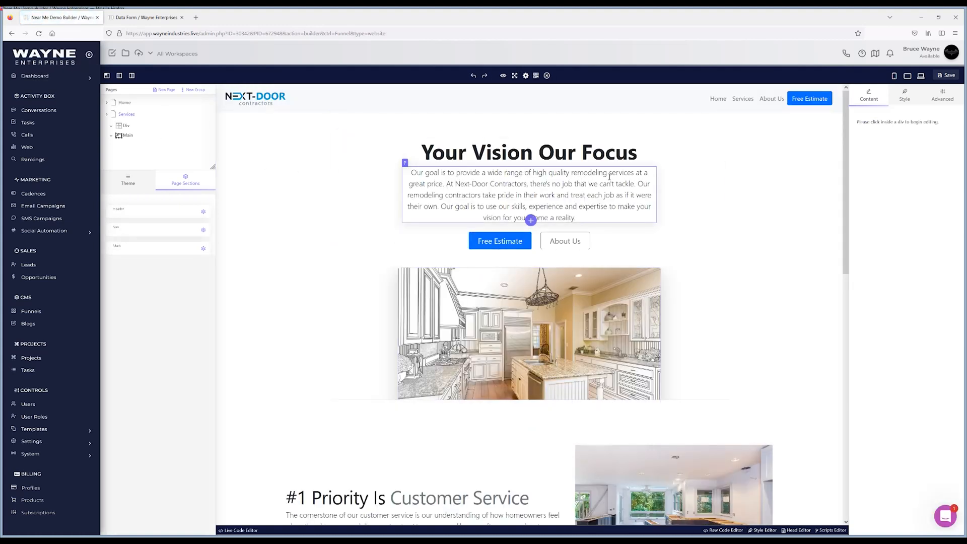
pyautogui.doubleClick(633, 173)
pyautogui.click(634, 174)
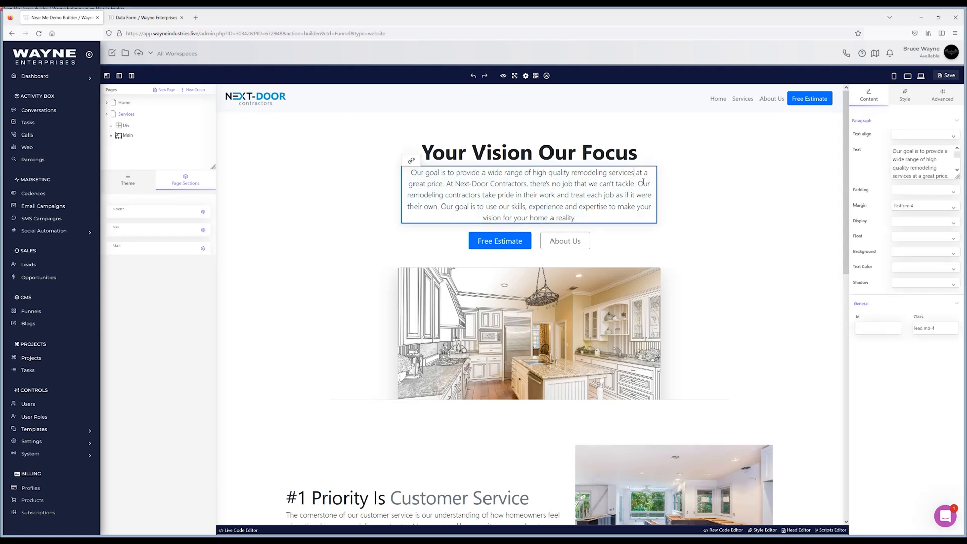
pyautogui.write('in  ')
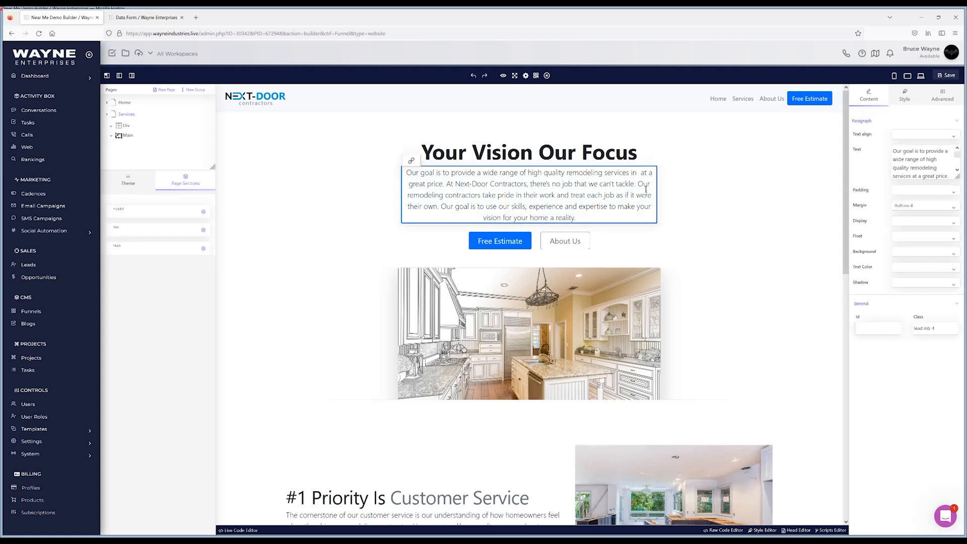
pyautogui.write('{{city')
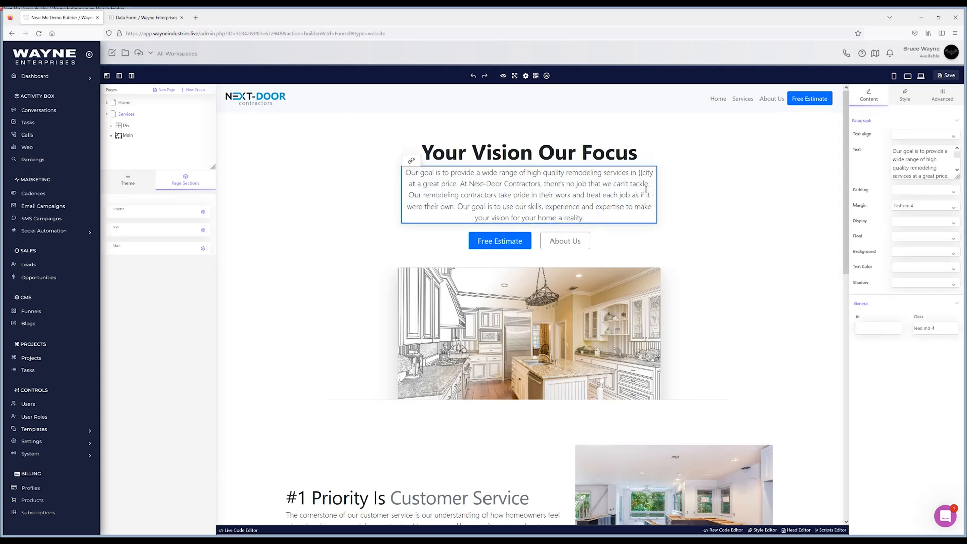
pyautogui.write('}}, {{state')
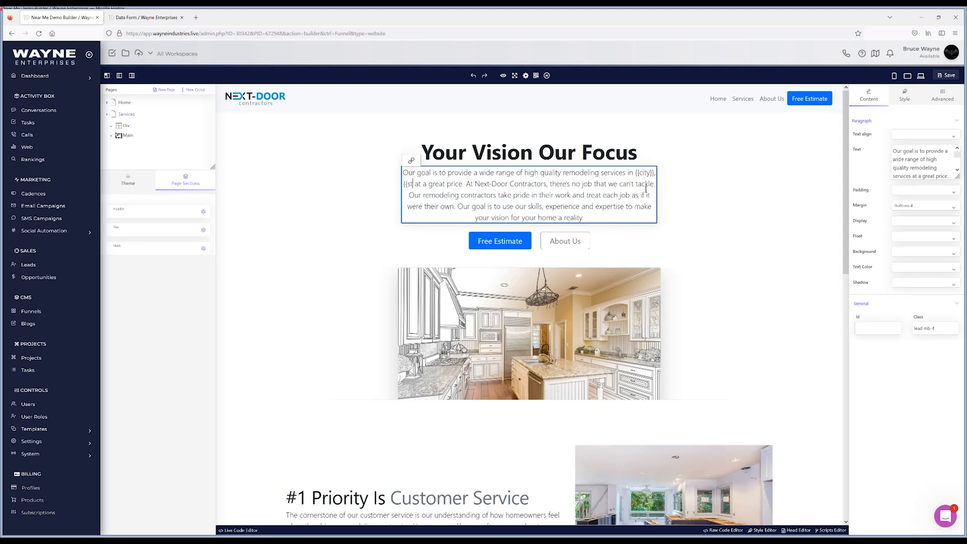
pyautogui.write('}}')
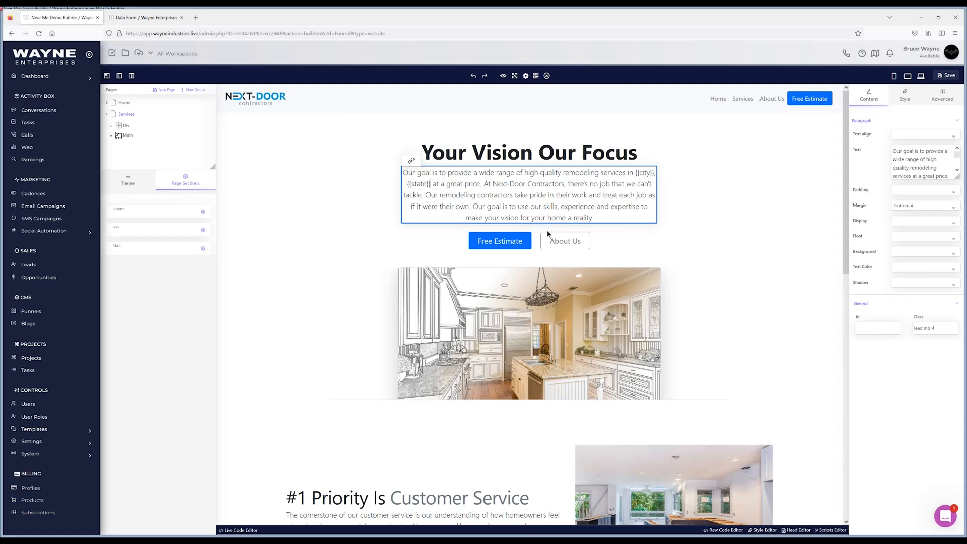
# Check the remaining Services page sections and the kitchen image for places needing placeholders, and save the page.
pyautogui.scroll(-3, 422, 214)
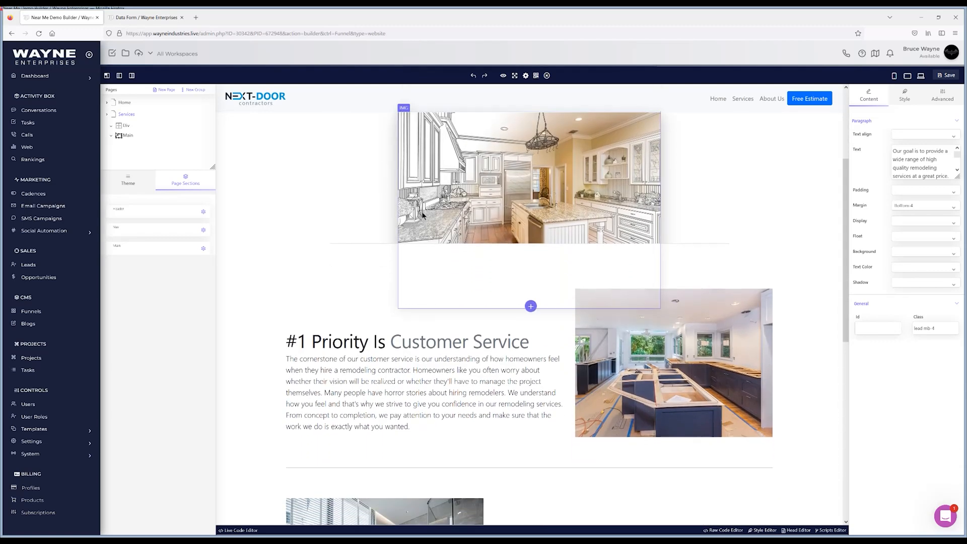
pyautogui.scroll(-8, 544, 276)
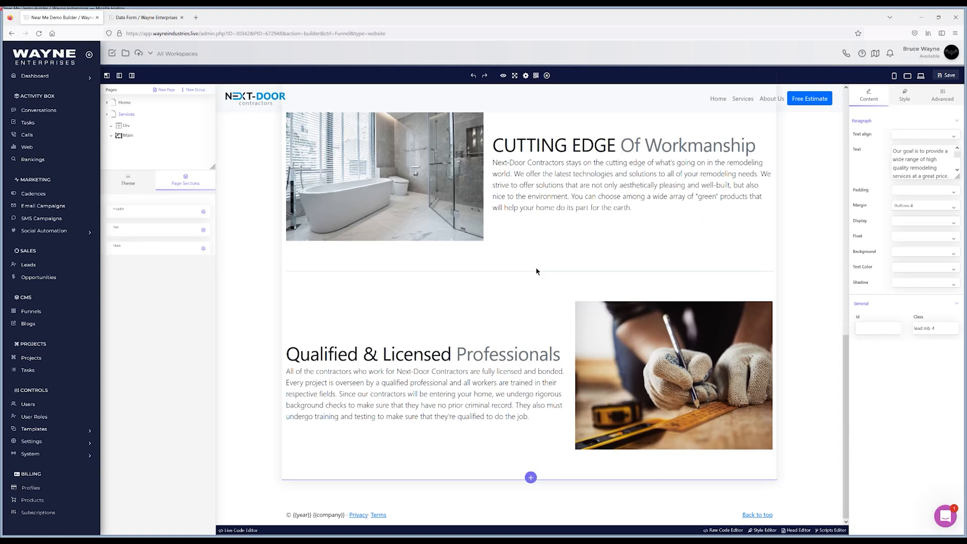
pyautogui.scroll(11, 515, 333)
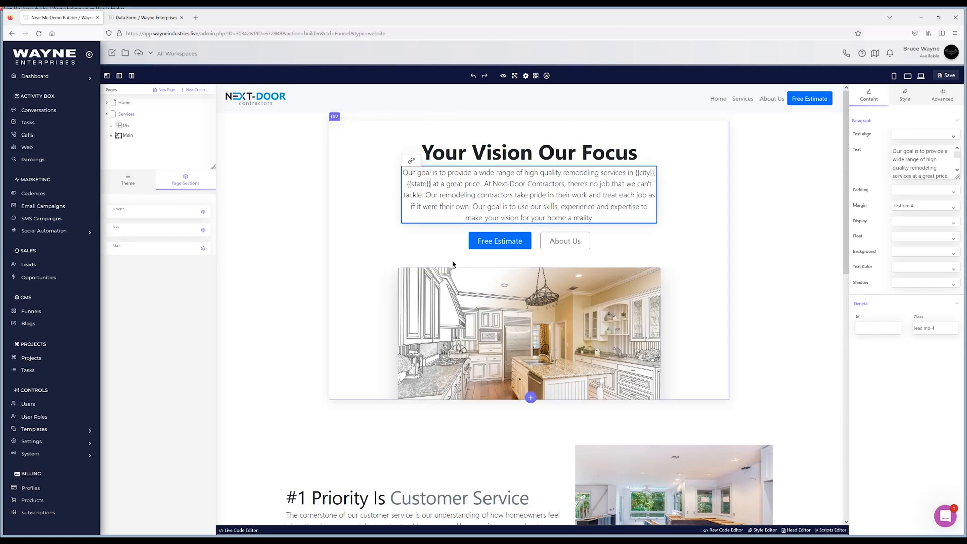
pyautogui.scroll(-4, 528, 353)
pyautogui.scroll(-3, 390, 364)
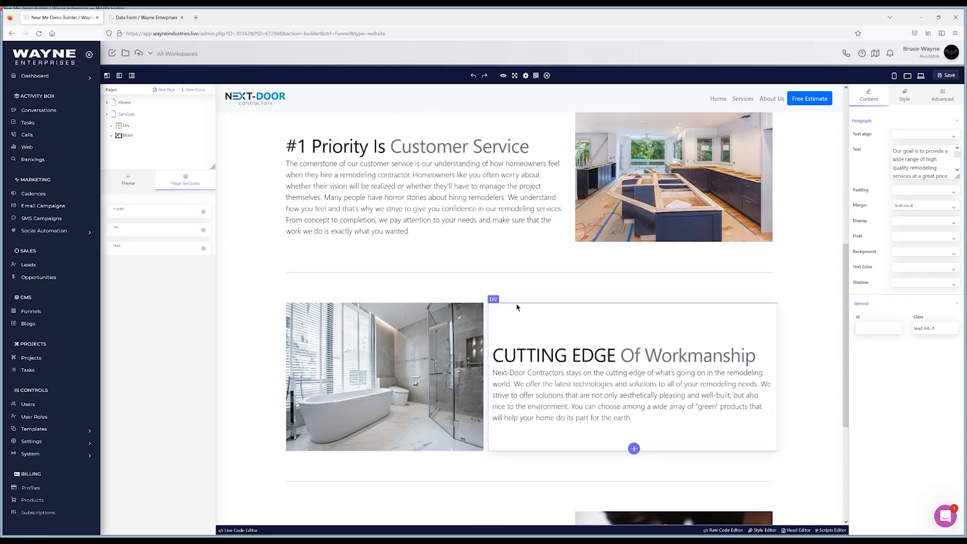
pyautogui.scroll(-4, 517, 307)
pyautogui.scroll(12, 496, 313)
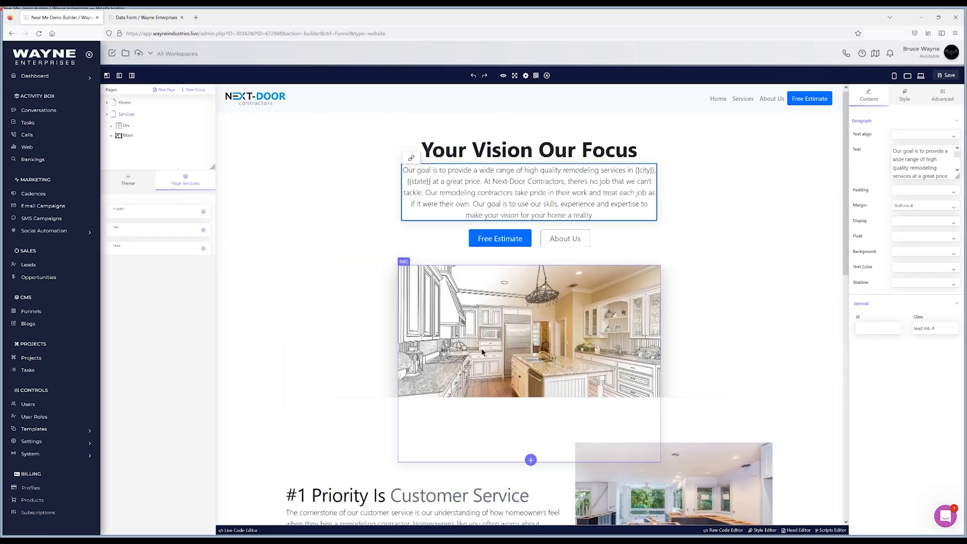
pyautogui.click(482, 185)
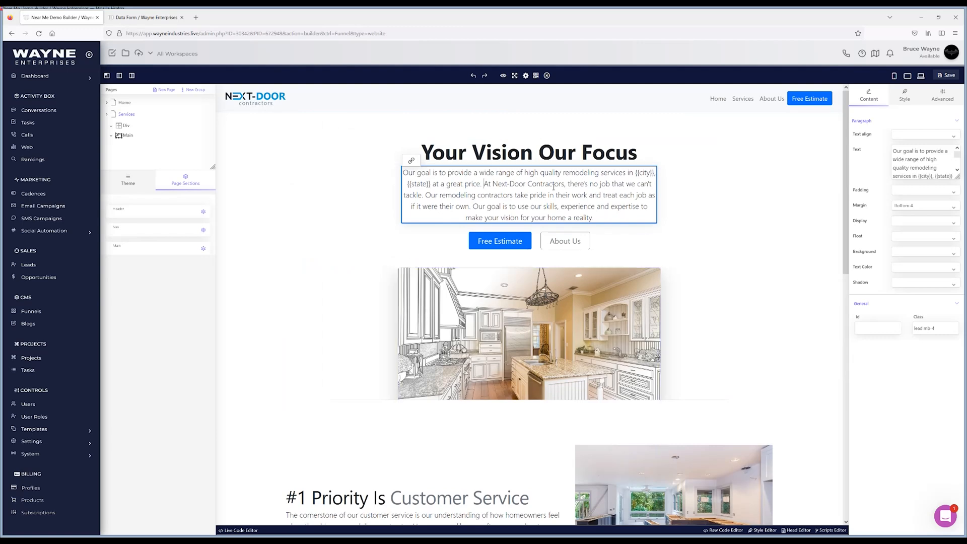
pyautogui.click(493, 330)
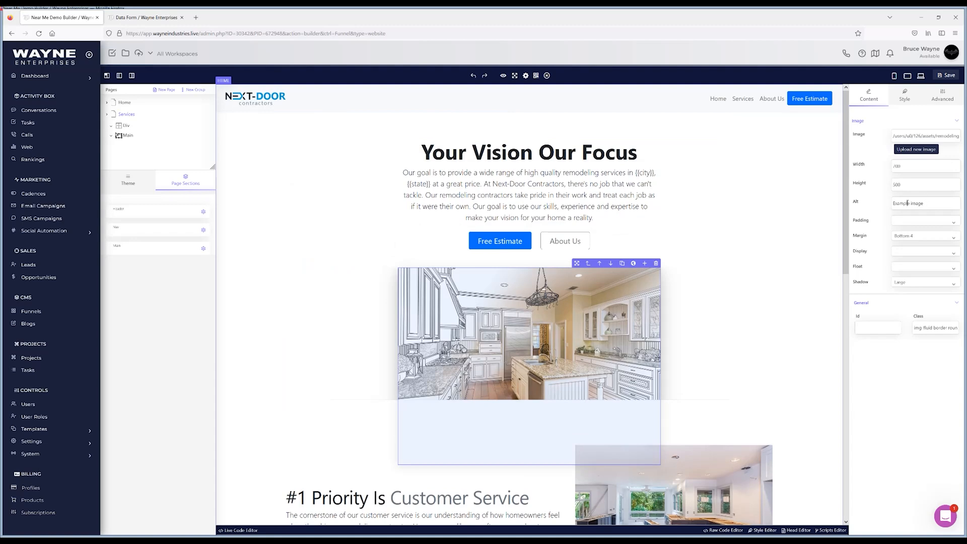
pyautogui.scroll(-5, 450, 269)
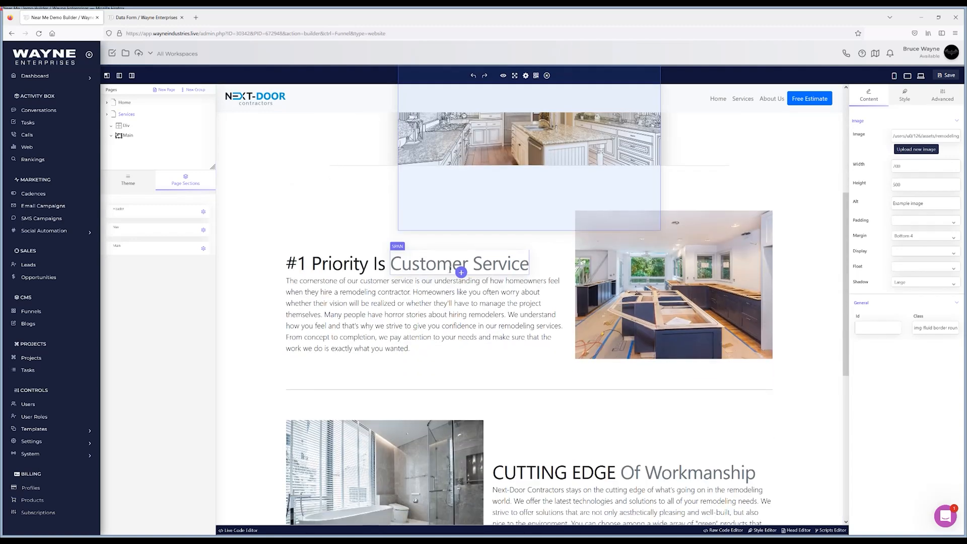
pyautogui.scroll(5, 473, 291)
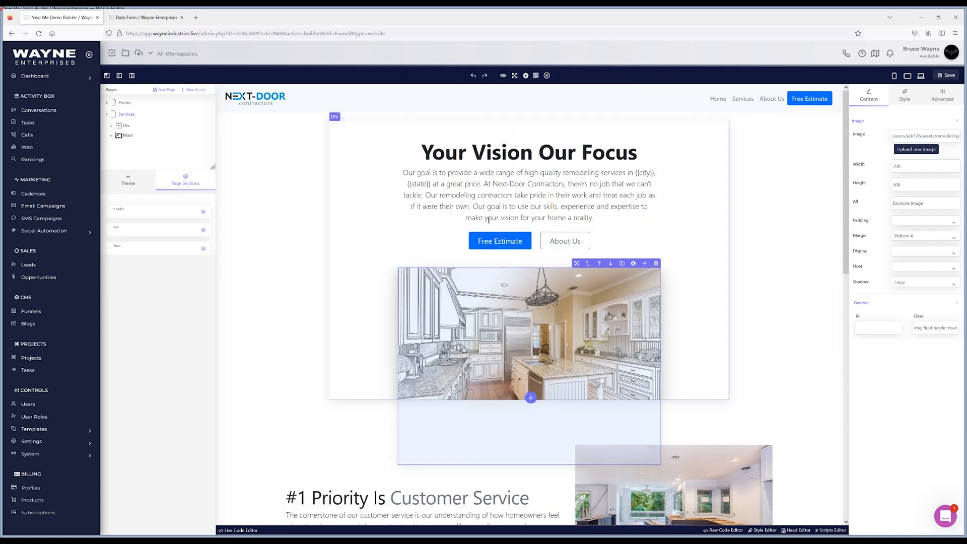
pyautogui.click(946, 75)
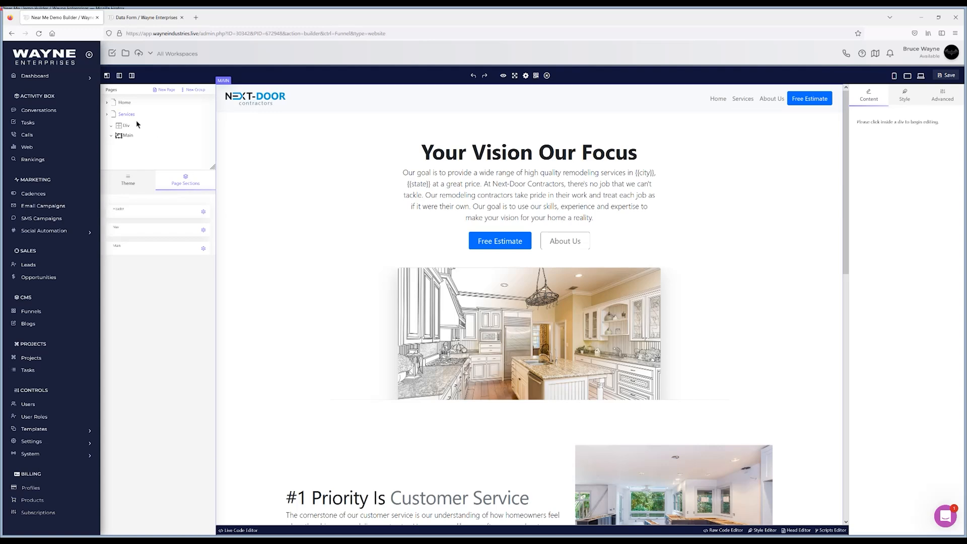
# In the funnel's SEO settings, insert ", {{city}} {{state}}" after "Home Improvement Contractors" in the meta title.
pyautogui.click(124, 104)
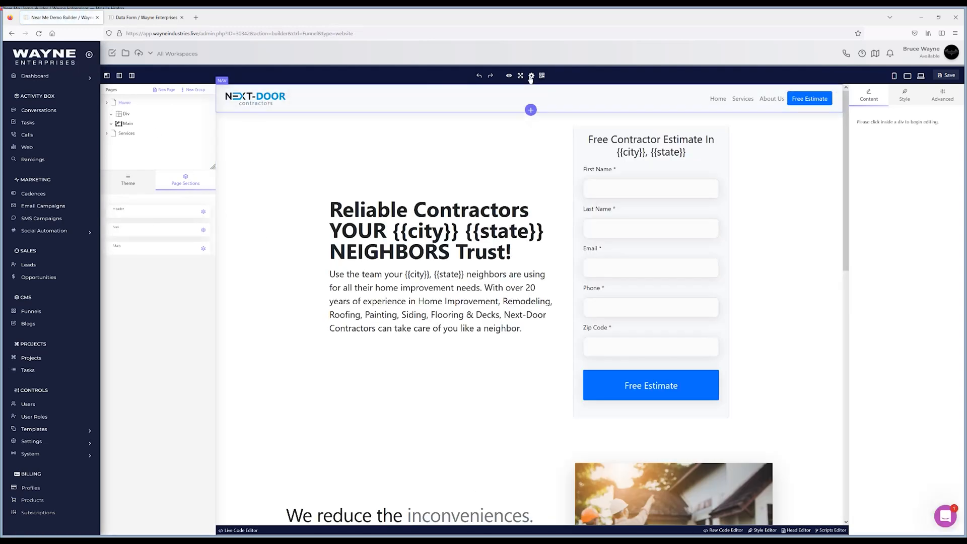
pyautogui.click(530, 76)
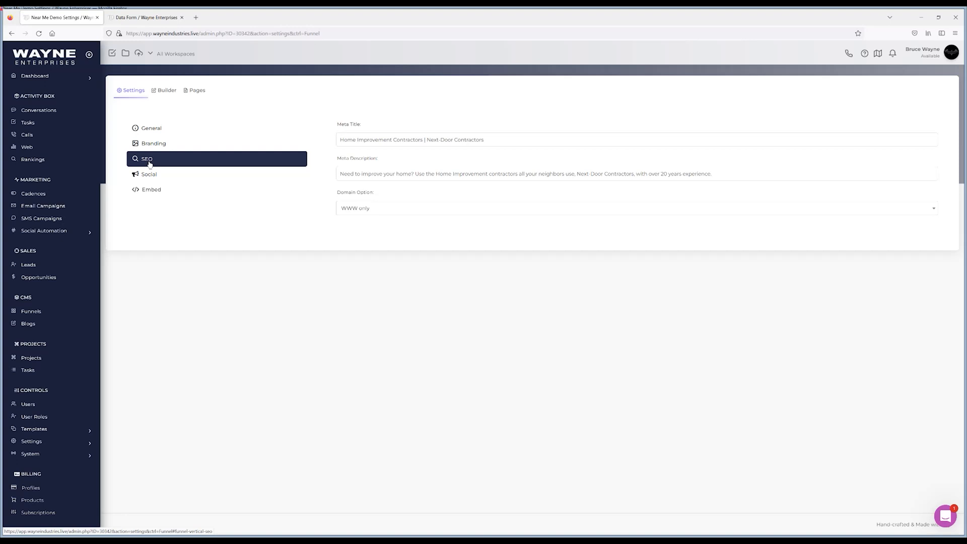
pyautogui.click(457, 134)
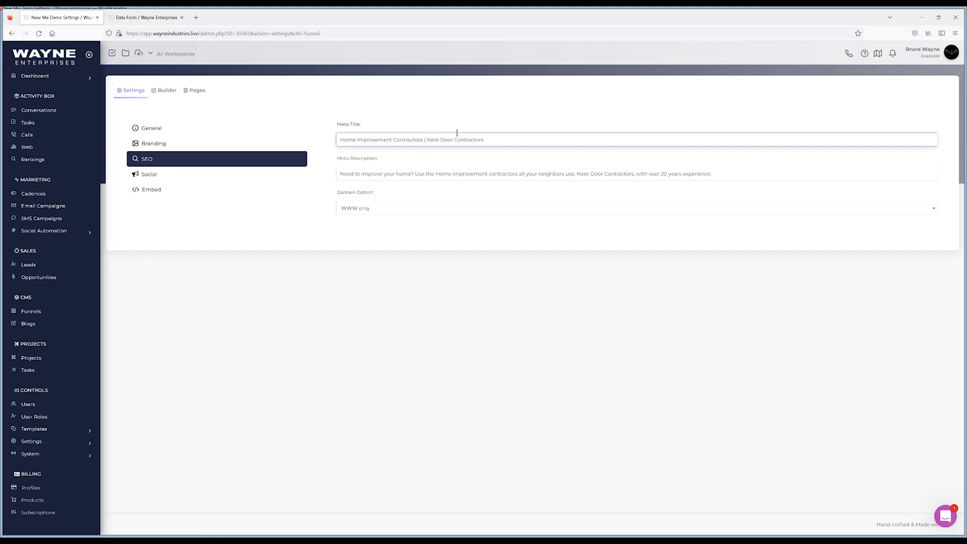
pyautogui.write(', {{city}} {{state}}')
# In the funnel's meta description, insert "{{city}}" before "home" and "{{city}}, {{state}}" before "neighbors", and save the change.
pyautogui.click(397, 173)
pyautogui.write('{{city}}')
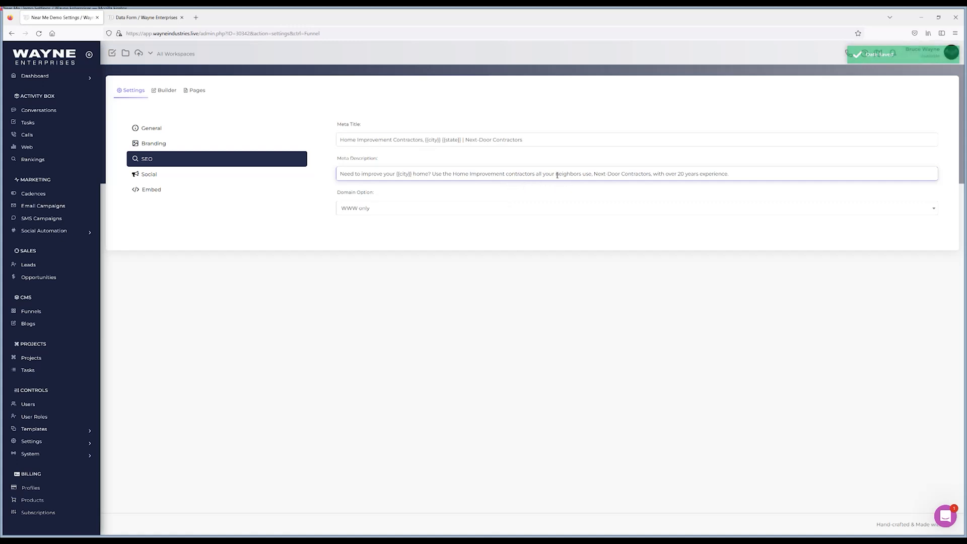
pyautogui.write('{{city}}')
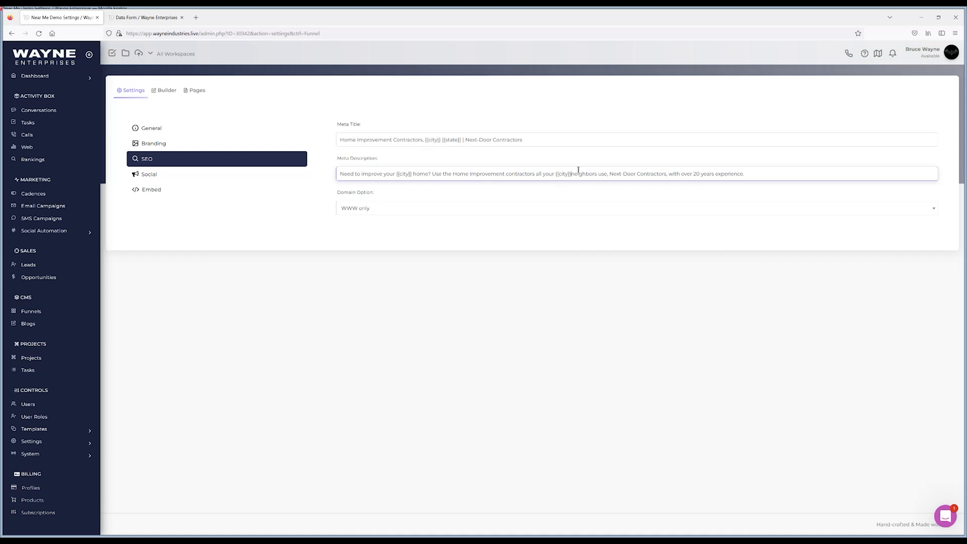
pyautogui.write(', {{state}}')
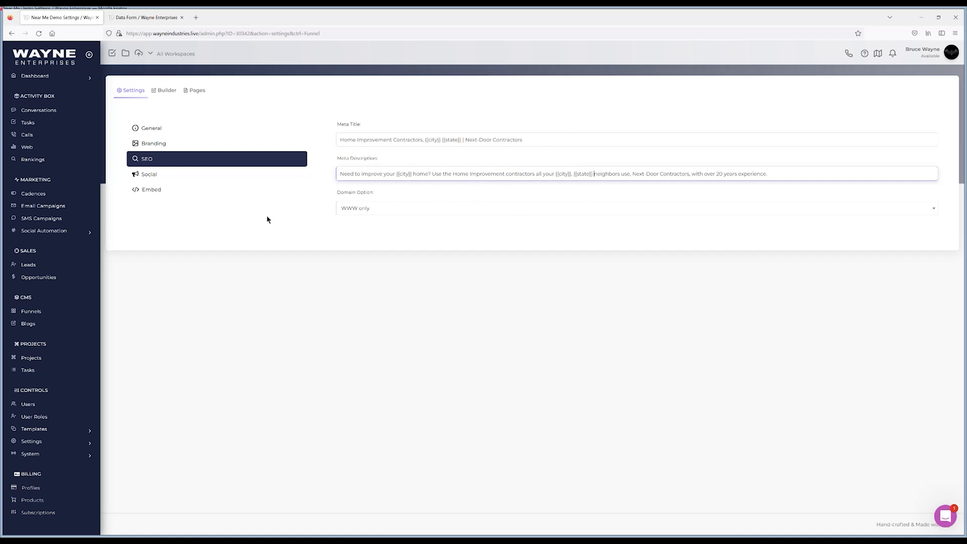
pyautogui.click(245, 183)
# In the Services page's SEO settings, enter the meta title "Remodeling Contractor, Remodeler, Austin, TX | Next-Door Contractors".
pyautogui.click(199, 91)
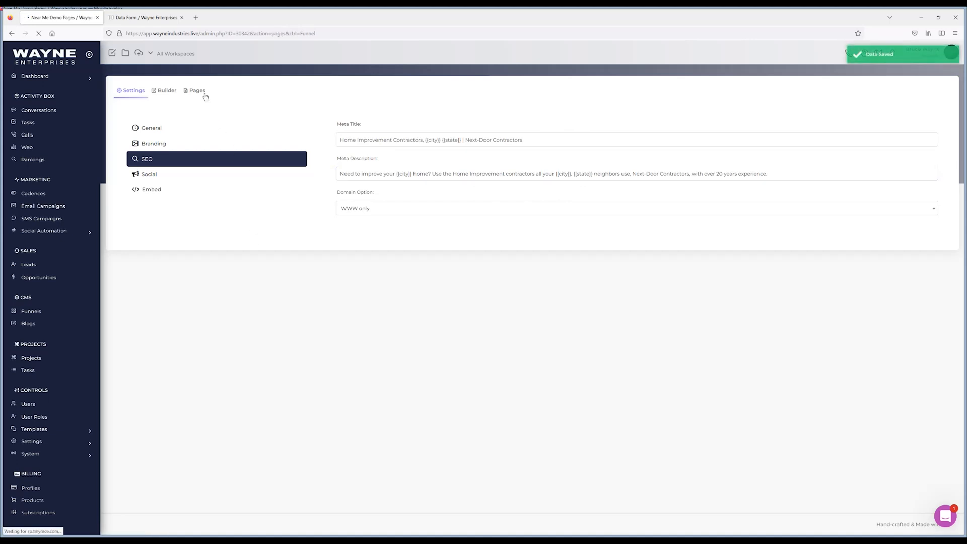
pyautogui.click(143, 169)
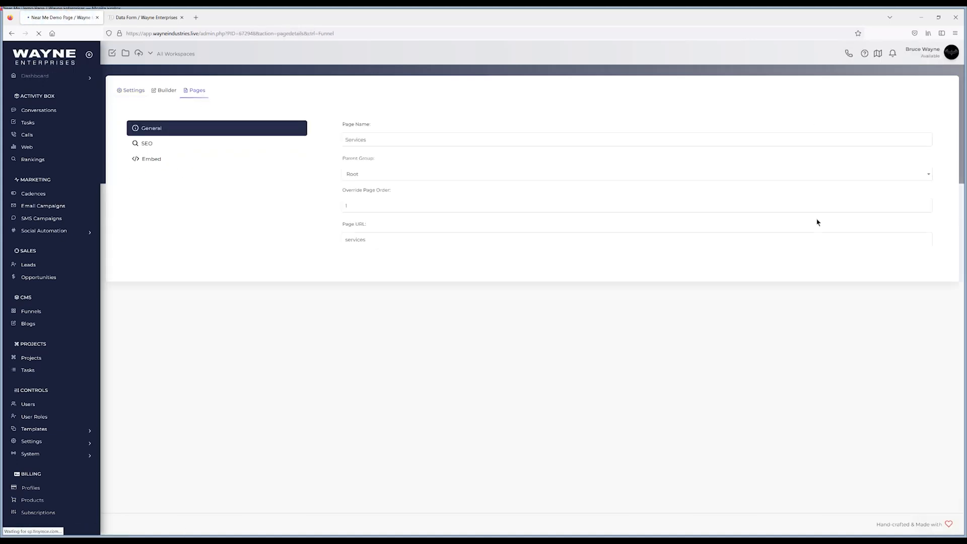
pyautogui.click(268, 146)
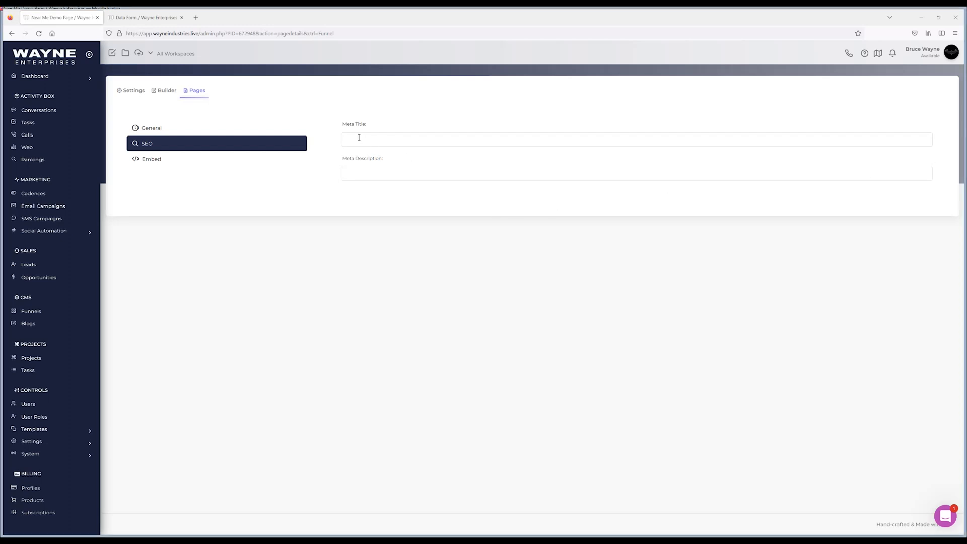
pyautogui.click(429, 141)
pyautogui.write('Remodeling Contractor, Remodeler, Austin, TX | Next-Door Contractors')
# Replace "Austin, TX" in the Services page's meta title with "{{city}}, {{state}}" and save the change.
pyautogui.moveTo(463, 141); pyautogui.dragTo(437, 141)
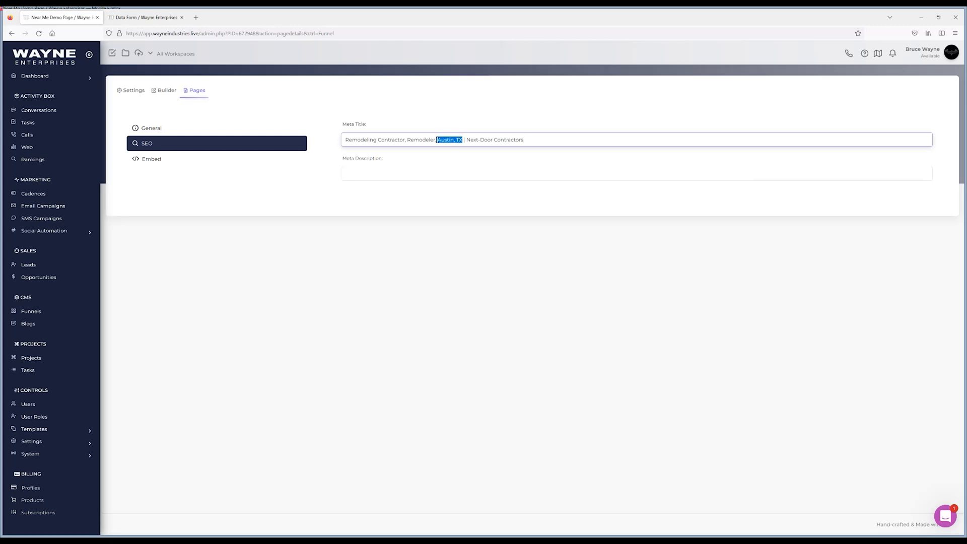
pyautogui.write('{{city}}, {{state')
pyautogui.press('BackSpace')
pyautogui.press('BackSpace')
pyautogui.press('BackSpace')
pyautogui.press('BackSpace')
pyautogui.press('BackSpace')
pyautogui.press('BackSpace')
pyautogui.write('{state}}')
pyautogui.click(889, 156)
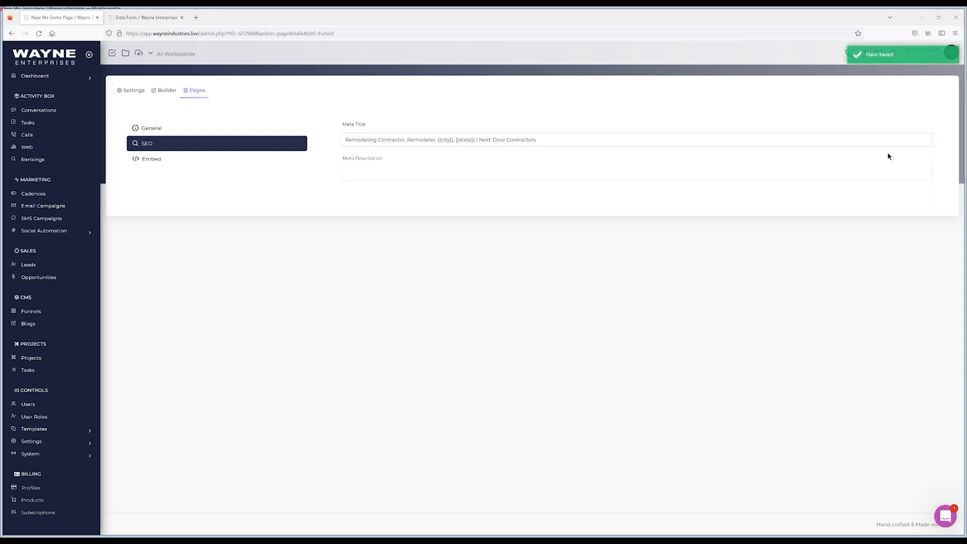
# Set the Services page's meta description to "Call the Remodeling Contractors your {{city}}, {{state}} neighbors use, Next-Door Contractors. Over 20 years experience in design/build remodels.".
pyautogui.click(375, 176)
pyautogui.write('Call the Remodeling Contractors your Austin neighbors use, Next-Door Contractors.  Over 20 years experience in design/build remodels.')
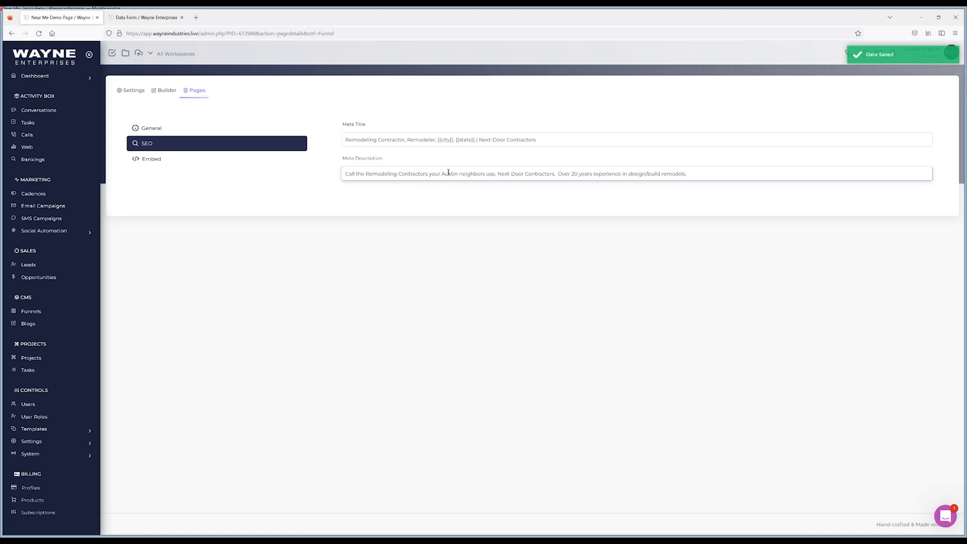
pyautogui.doubleClick(442, 171)
pyautogui.write('{{city}}')
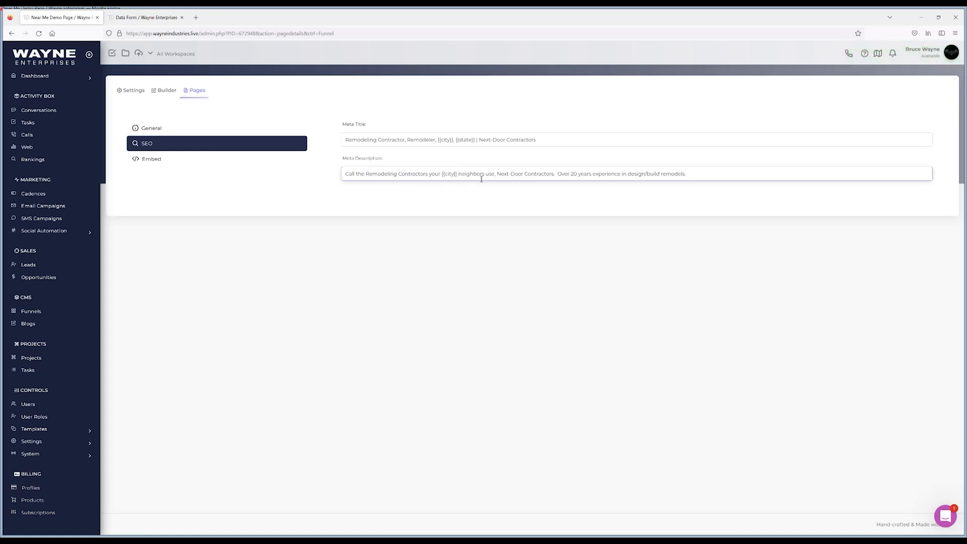
pyautogui.write(',')
pyautogui.press('Delete')
pyautogui.write('{{state}}')
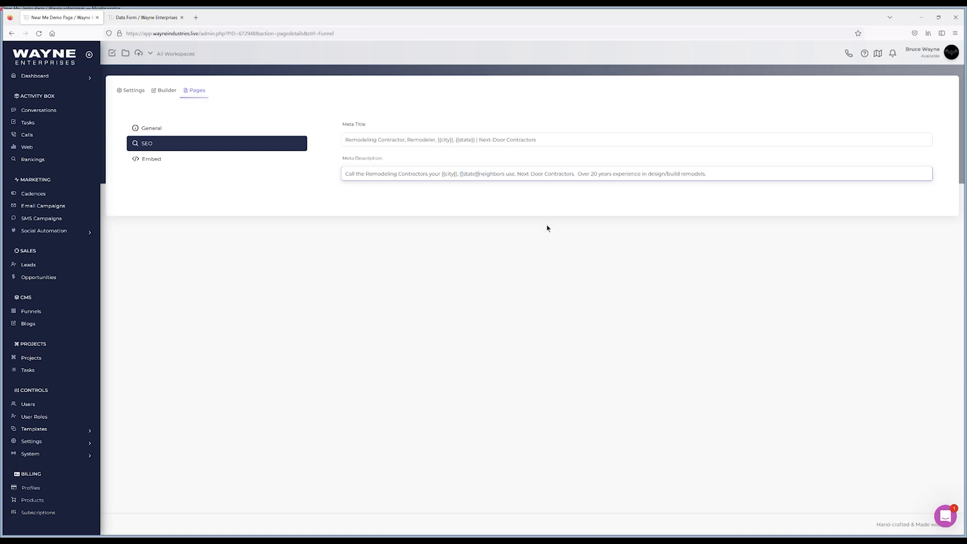
pyautogui.click(482, 249)
# Return to the funnel builder and look over the Services page content.
pyautogui.click(167, 91)
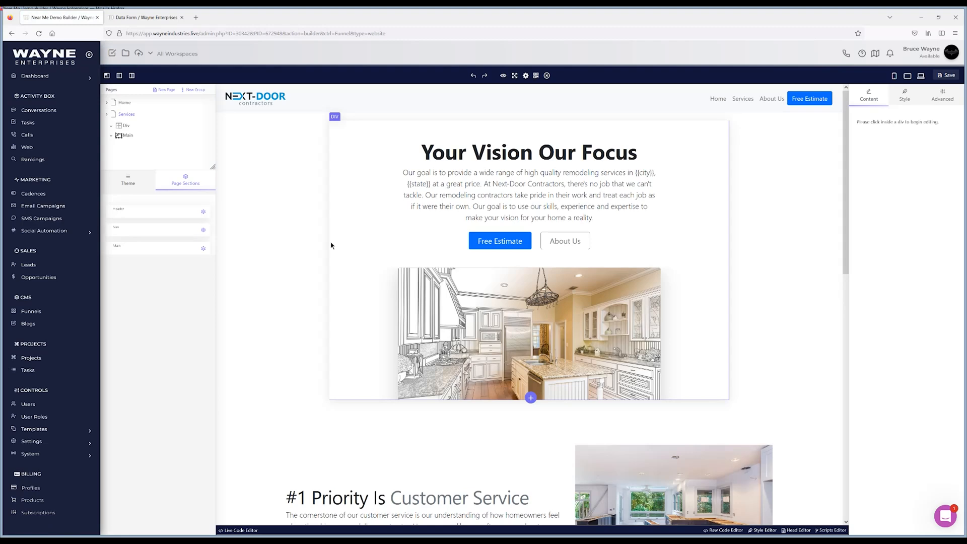
pyautogui.scroll(-2, 330, 245)
pyautogui.scroll(2, 331, 246)
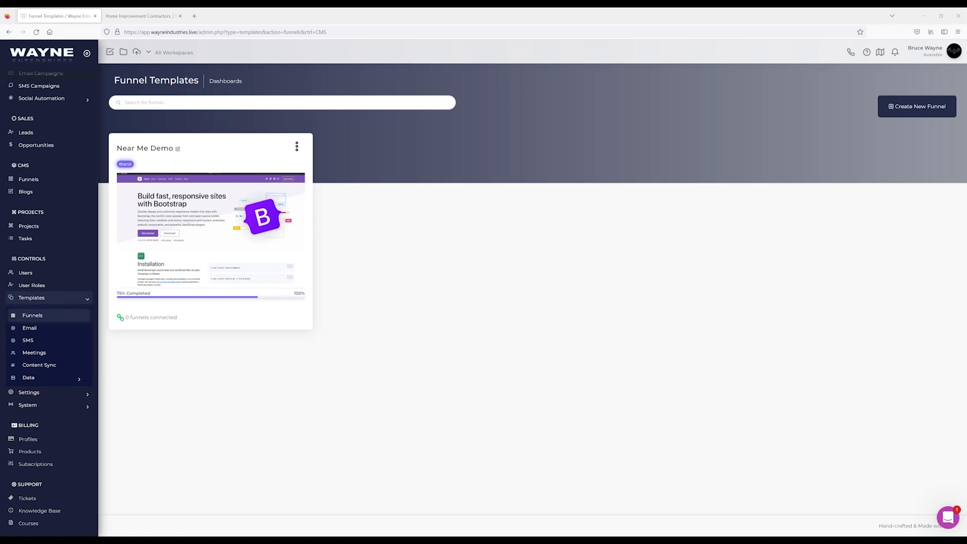
# Open the Near Me Demo template's Branding settings and reveal the account settings options that include Domains.
pyautogui.click(297, 146)
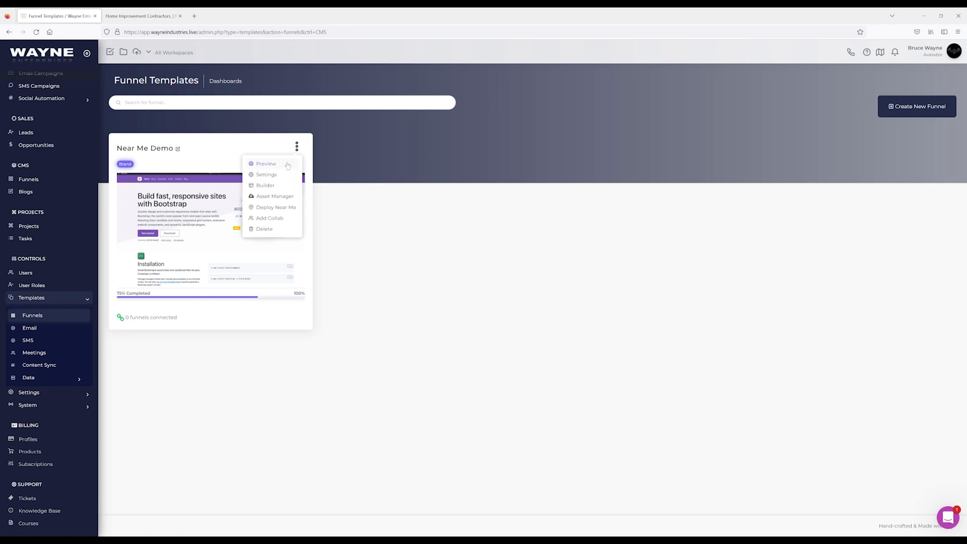
pyautogui.click(262, 185)
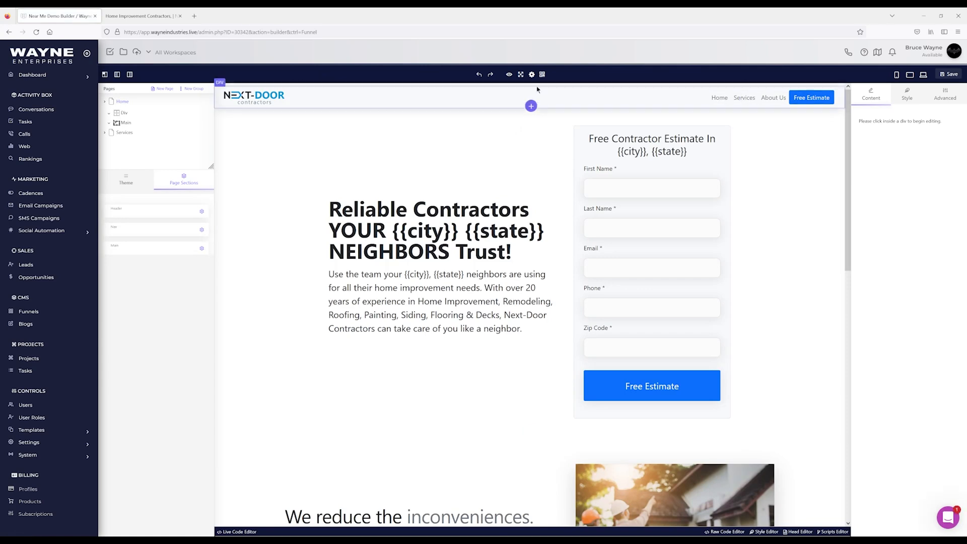
pyautogui.click(531, 75)
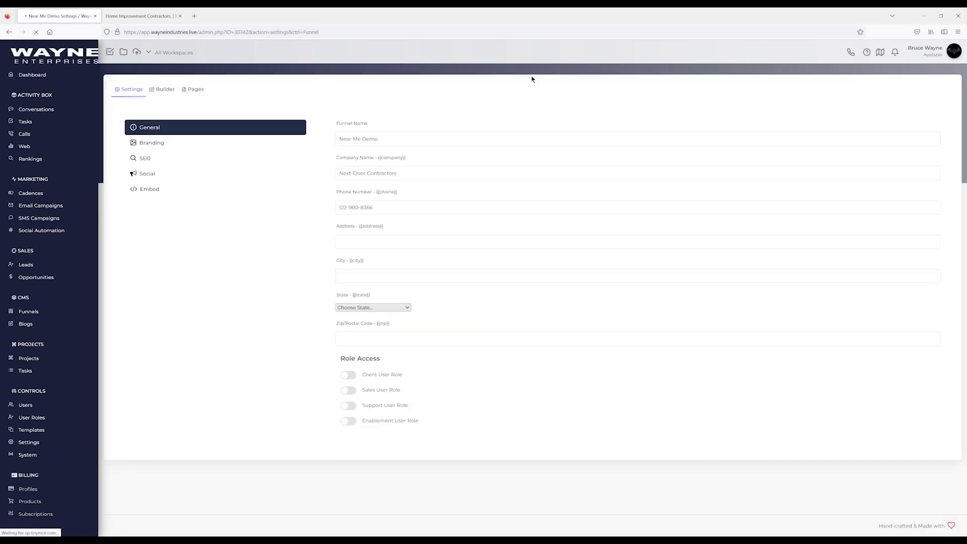
pyautogui.click(148, 146)
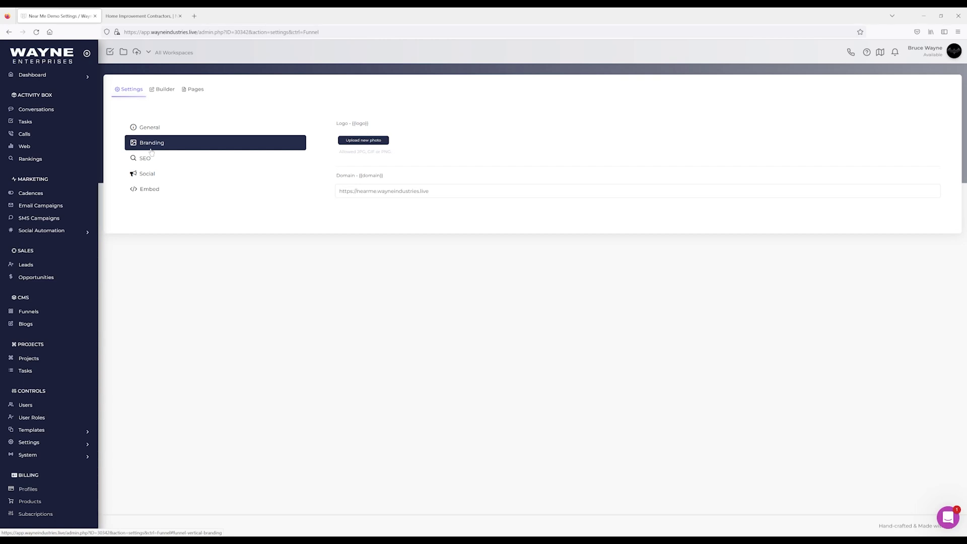
pyautogui.click(44, 442)
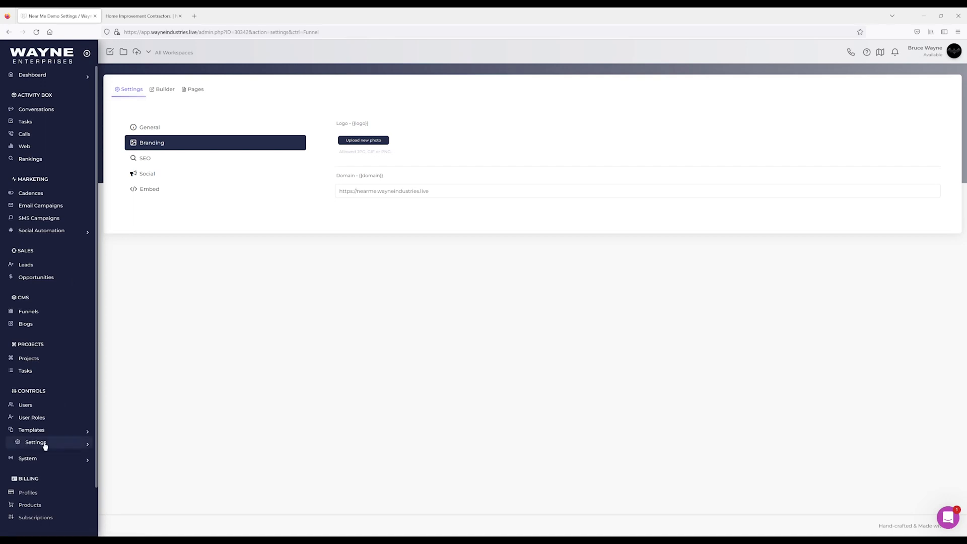
pyautogui.scroll(-1, 56, 414)
pyautogui.scroll(-1, 55, 415)
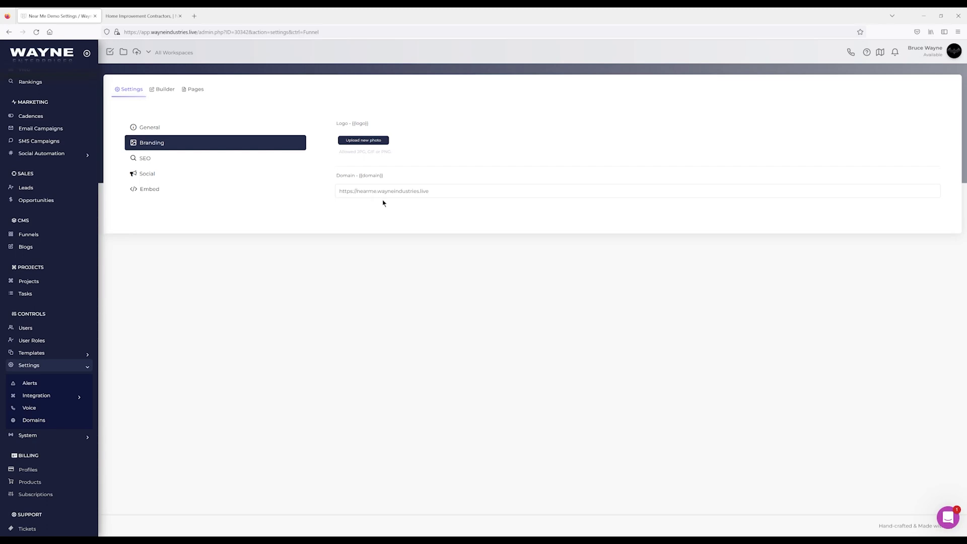
pyautogui.moveTo(447, 194); pyautogui.dragTo(275, 193)
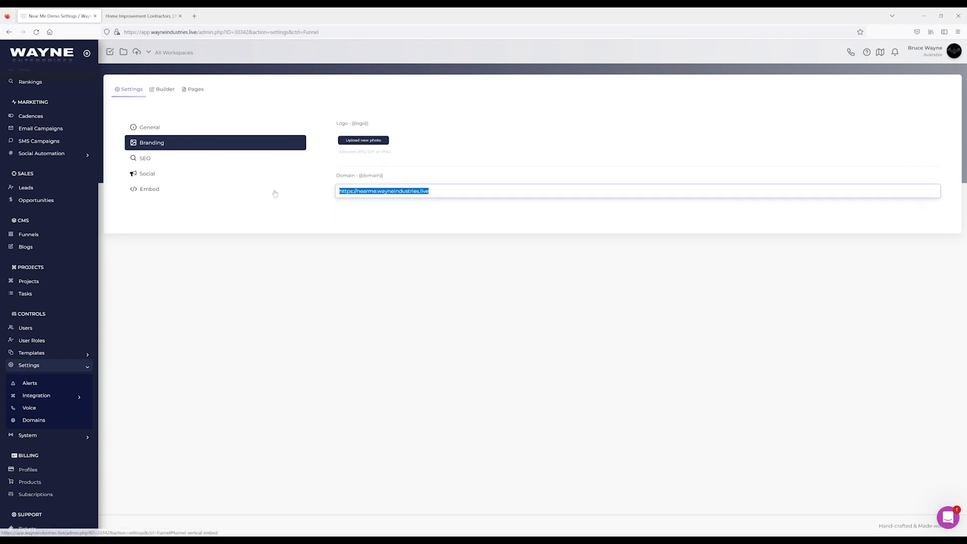
pyautogui.click(320, 248)
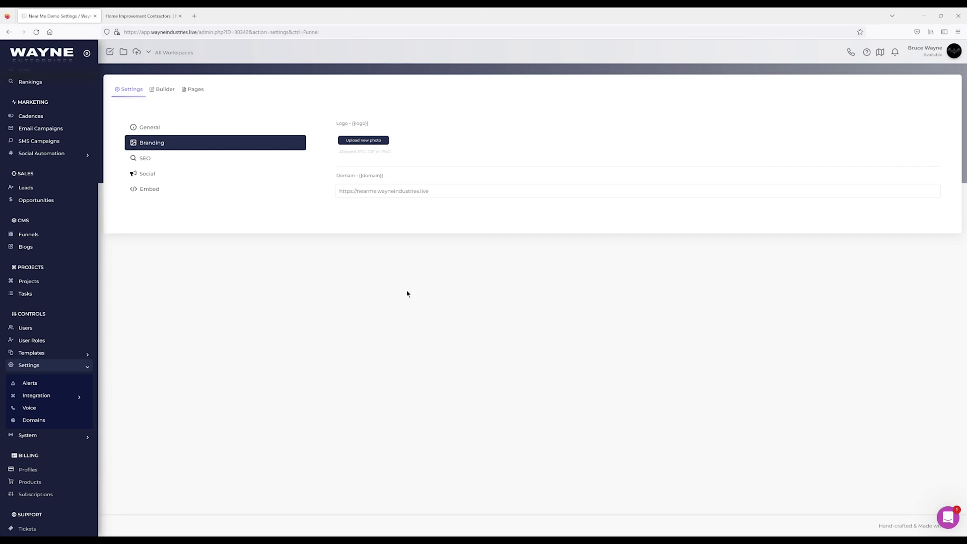
pyautogui.moveTo(433, 193); pyautogui.dragTo(283, 189)
pyautogui.hotkey('ctrl', 'c')
pyautogui.press('BackSpace')
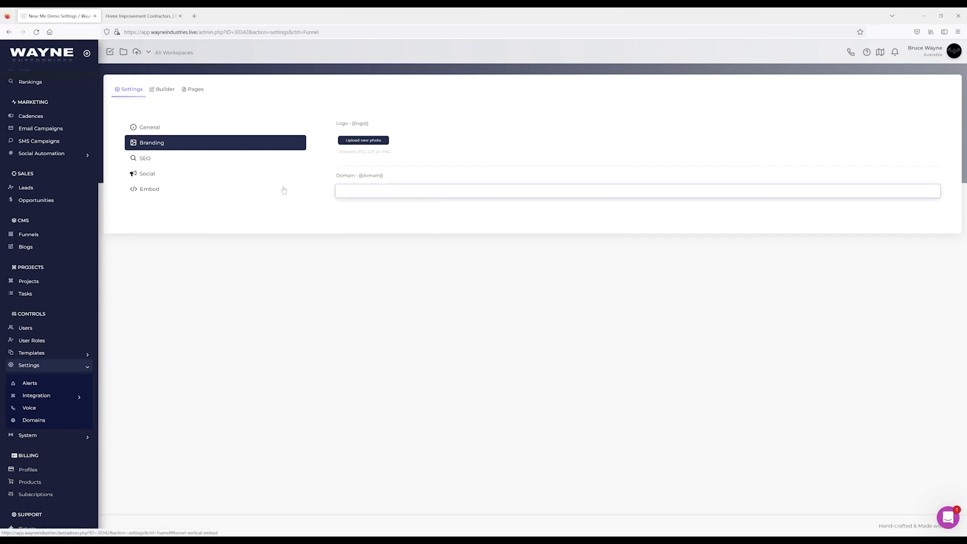
pyautogui.click(366, 305)
pyautogui.click(361, 191)
pyautogui.hotkey('ctrl', 'v')
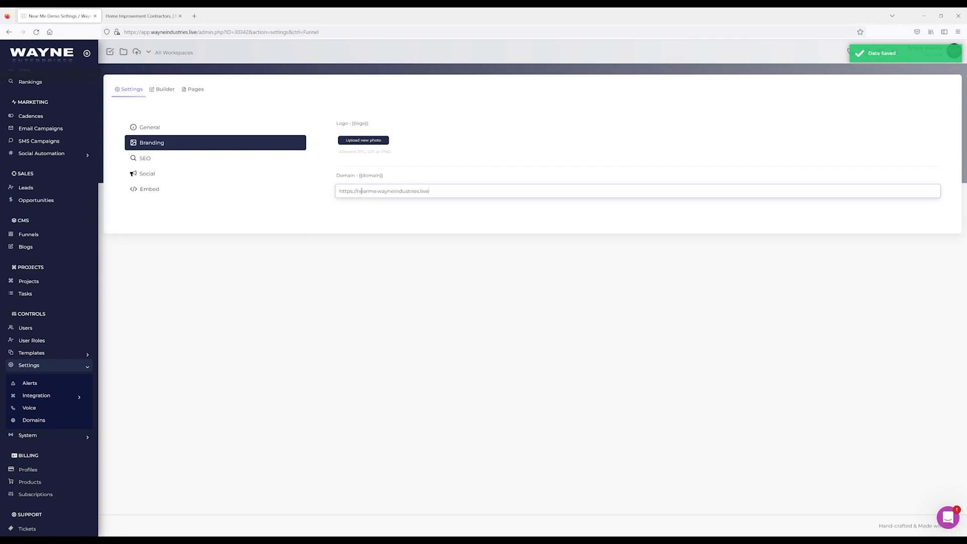
pyautogui.click(381, 293)
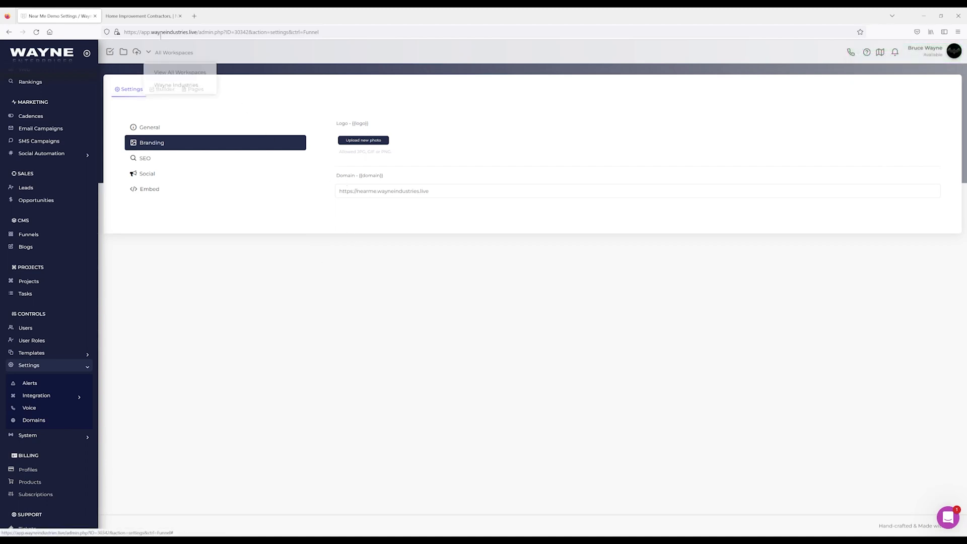
# Reload the live Next-Door Contractors site and look over how the home page handles the city and state placeholders.
pyautogui.click(141, 16)
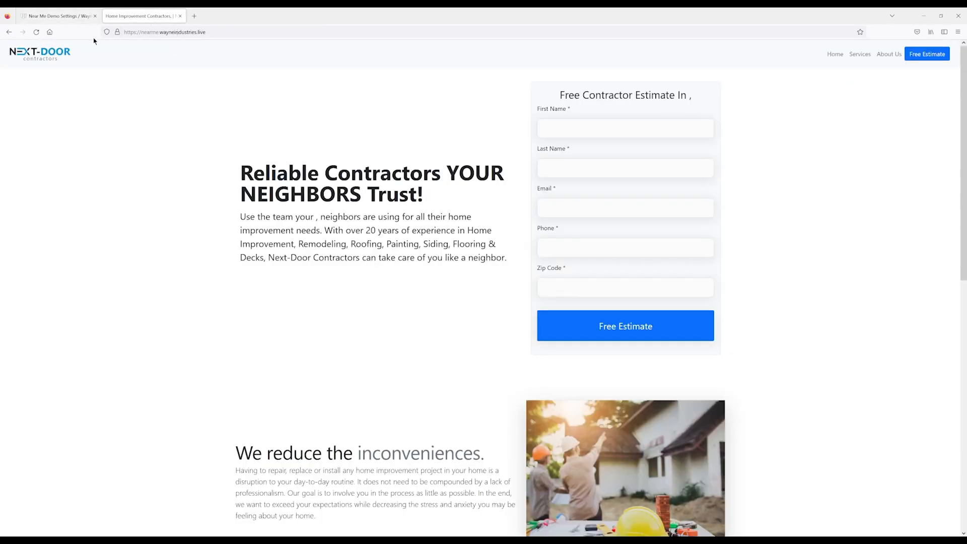
pyautogui.click(36, 32)
pyautogui.scroll(-5, 415, 214)
pyautogui.scroll(4, 415, 213)
pyautogui.scroll(1, 415, 214)
pyautogui.scroll(-4, 366, 216)
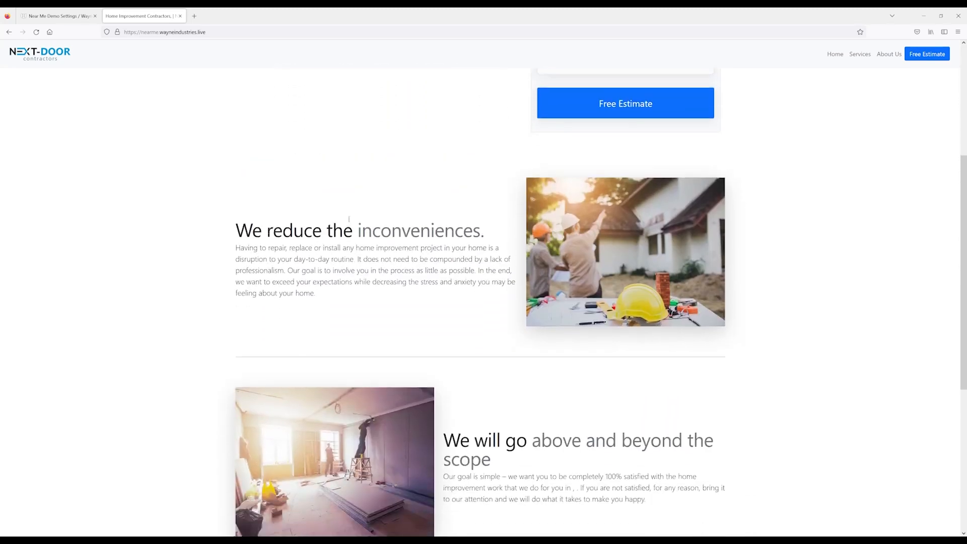
pyautogui.scroll(4, 363, 332)
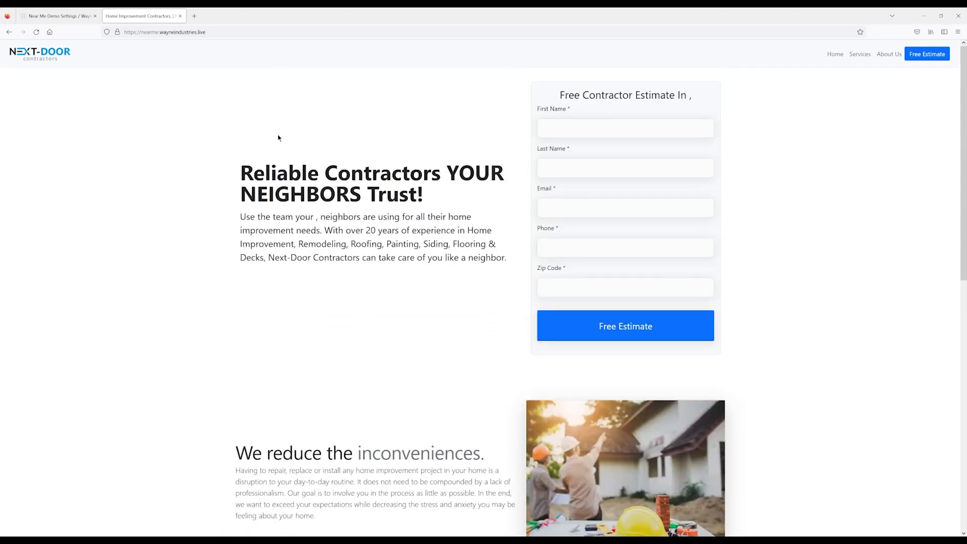
# In the template's General settings, set the city to Austin and the state to Texas.
pyautogui.click(56, 16)
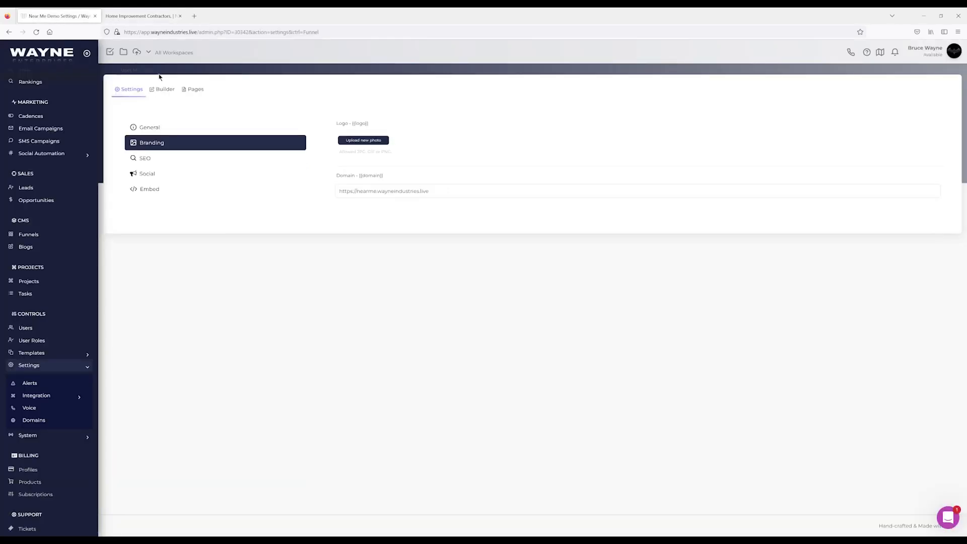
pyautogui.click(155, 129)
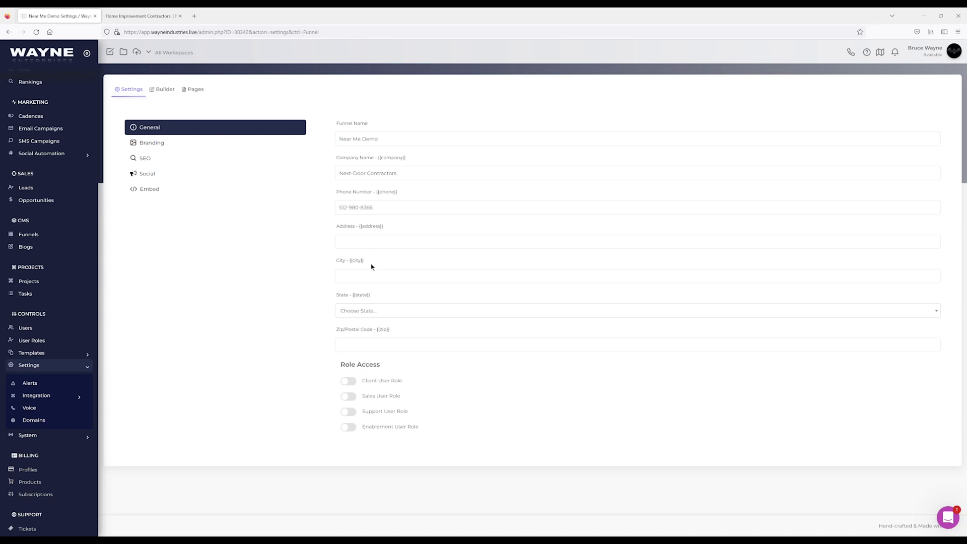
pyautogui.click(358, 278)
pyautogui.write('Austin')
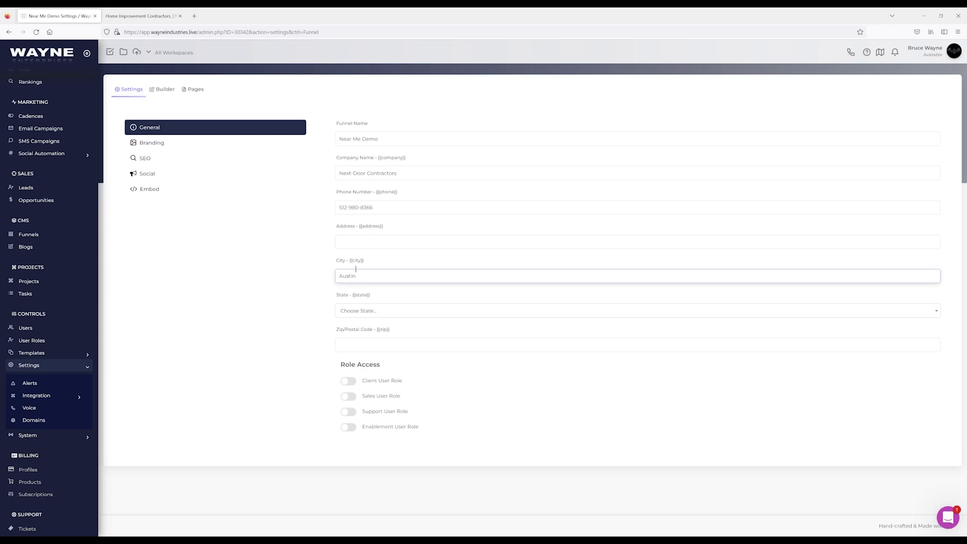
pyautogui.click(367, 311)
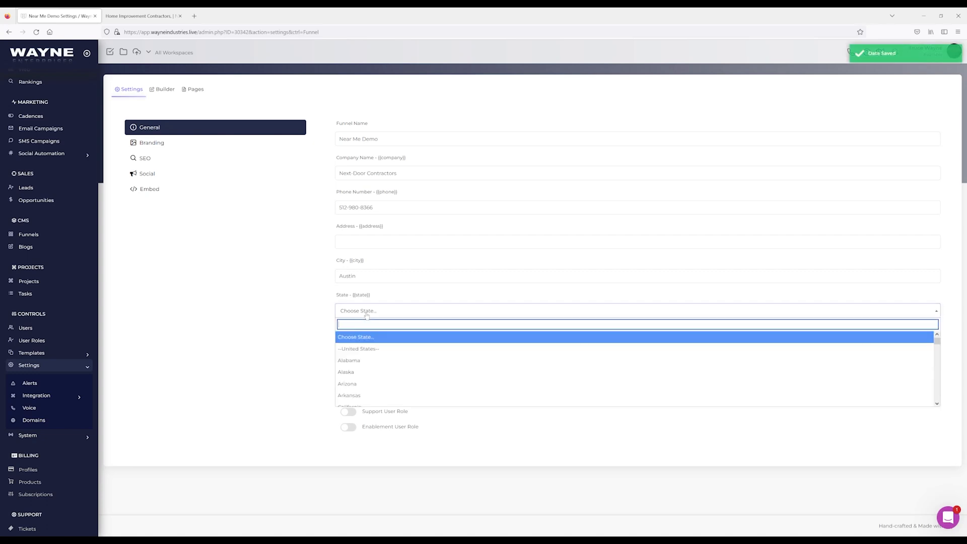
pyautogui.write('Te')
pyautogui.click(347, 372)
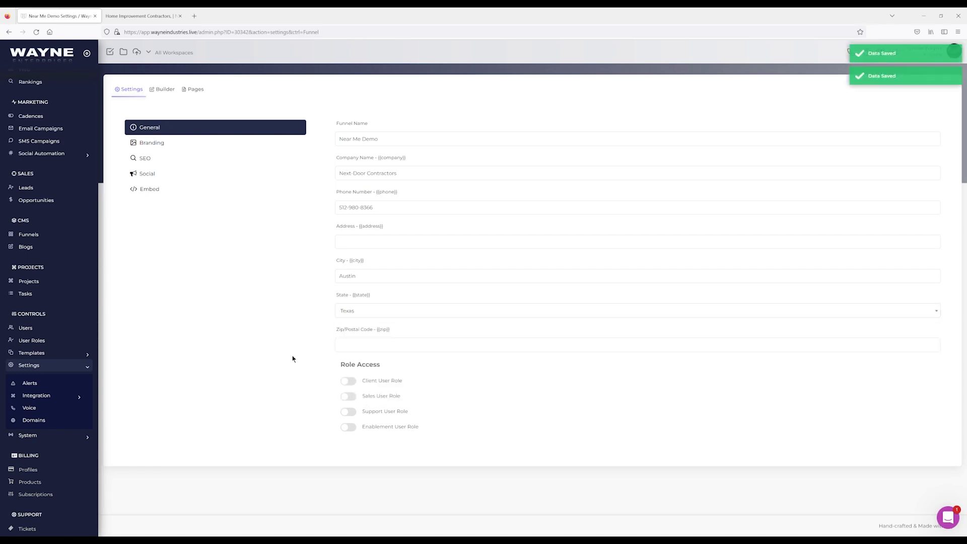
# Reload the live home page and check the city and state in its headings and body text.
pyautogui.click(147, 23)
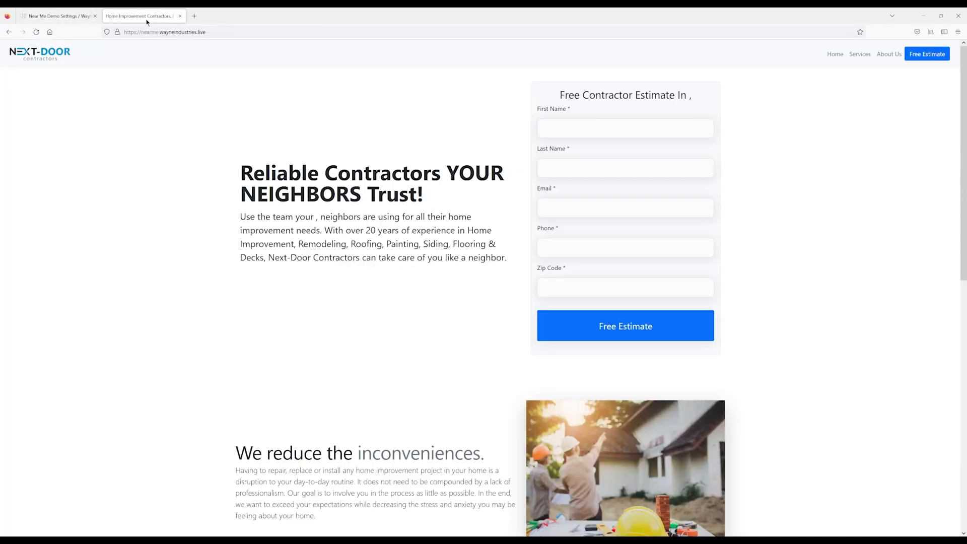
pyautogui.click(36, 32)
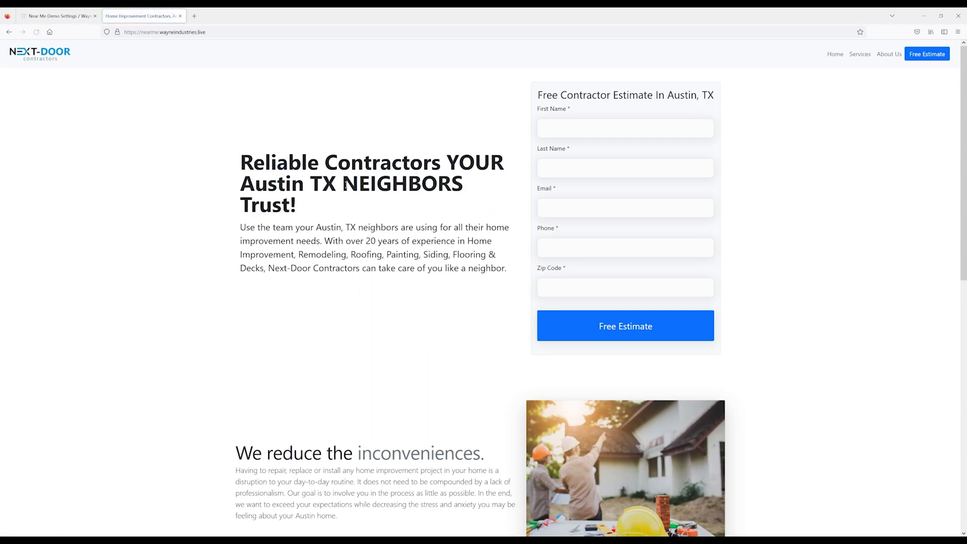
pyautogui.moveTo(333, 184); pyautogui.dragTo(267, 184)
pyautogui.click(372, 223)
pyautogui.scroll(-4, 406, 251)
pyautogui.scroll(4, 406, 196)
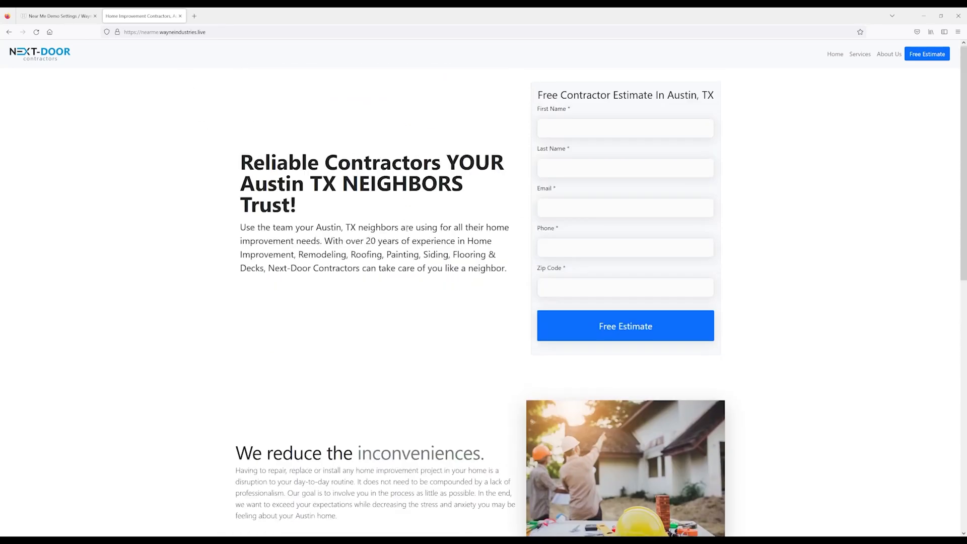
# Return to the funnel templates list and start a Near Me deployment from the Near Me Demo template.
pyautogui.click(66, 21)
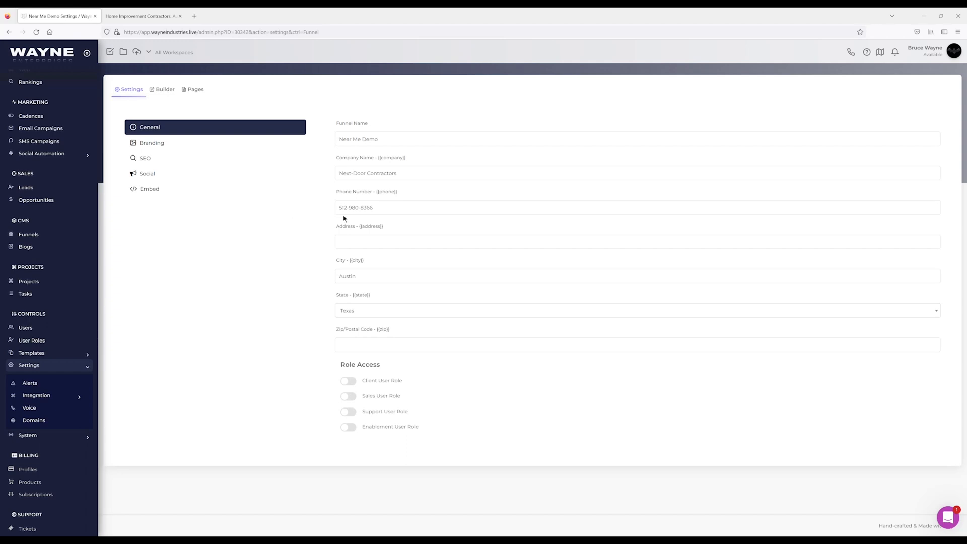
pyautogui.click(62, 357)
pyautogui.click(39, 371)
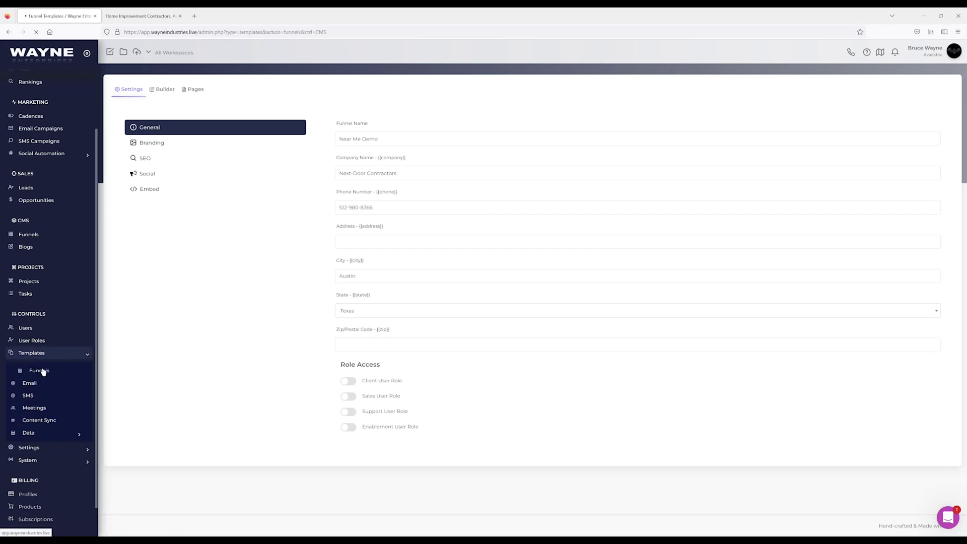
pyautogui.scroll(-3, 43, 372)
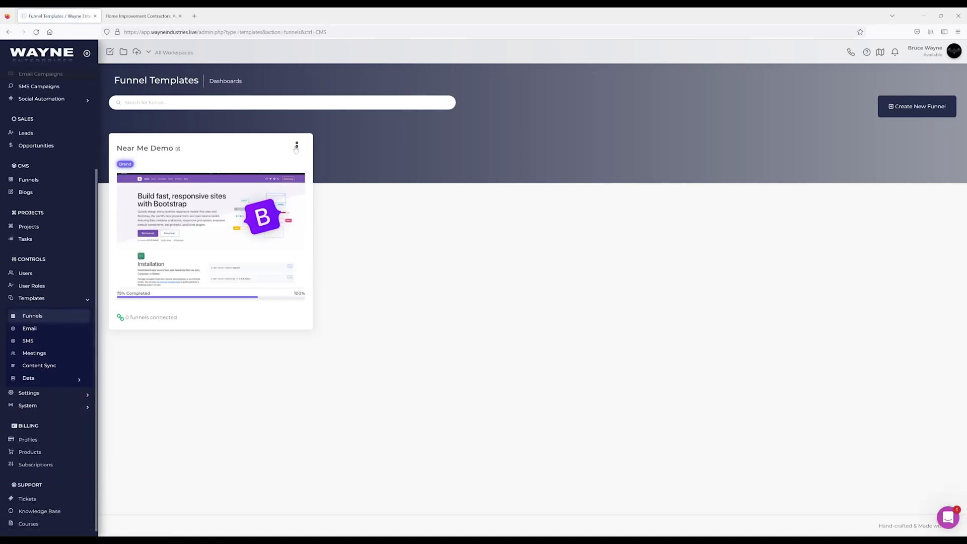
pyautogui.click(296, 146)
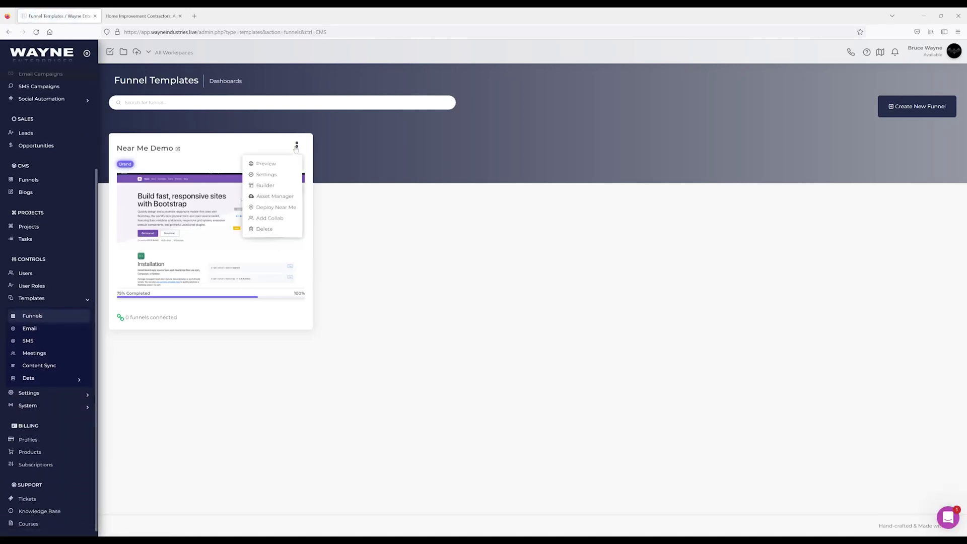
pyautogui.click(276, 210)
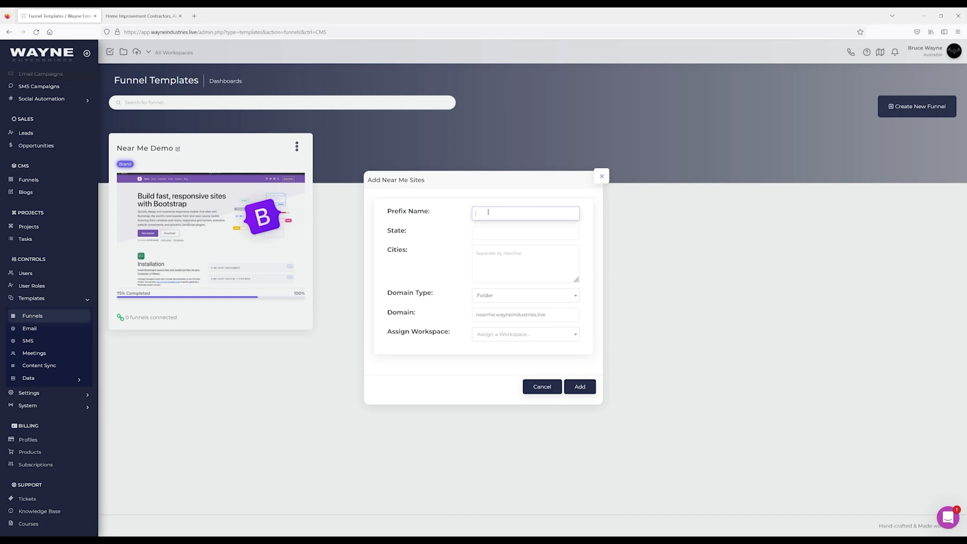
# For the Near Me sites, enter the prefix name Near Me Demo, state TX, and the cities Houston and Dallas on separate lines.
pyautogui.write('Near Me Demo')
pyautogui.click(498, 233)
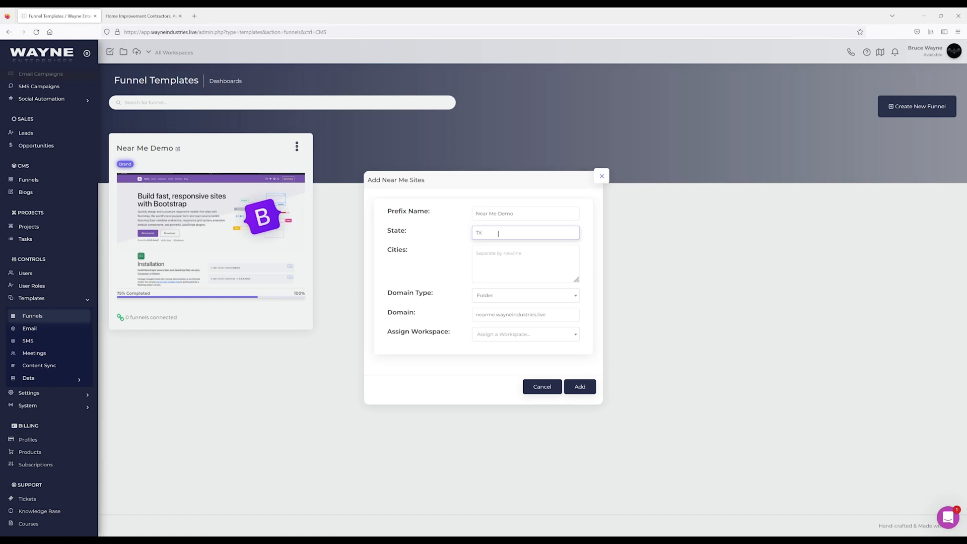
pyautogui.click(489, 263)
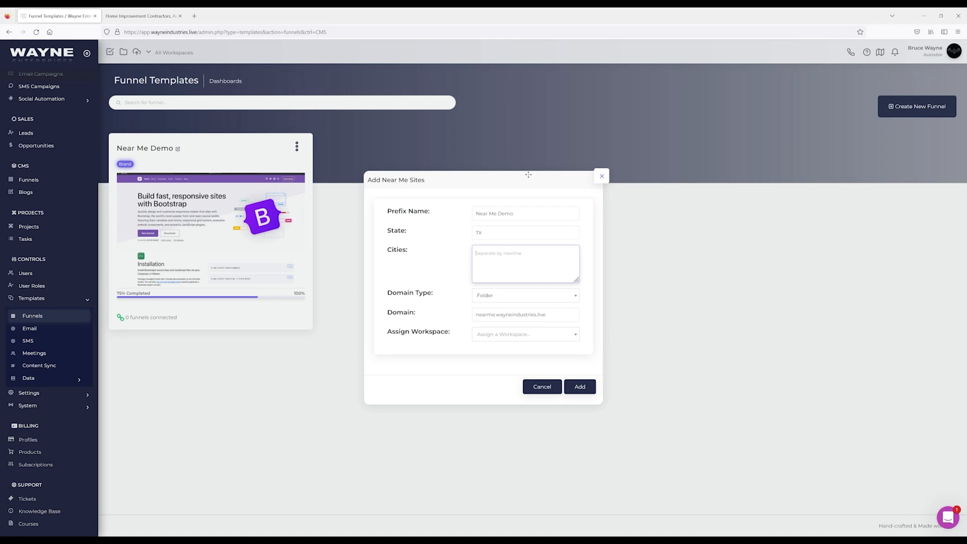
pyautogui.write('Houston ')
pyautogui.write('Dallas')
pyautogui.moveTo(493, 262); pyautogui.dragTo(466, 254)
pyautogui.hotkey('ctrl', 'c')
pyautogui.press('BackSpace')
pyautogui.hotkey('ctrl', 'v')
# Keep Folder as the domain type and add the Near Me sites under nearme.wayneindustries.live.
pyautogui.click(501, 296)
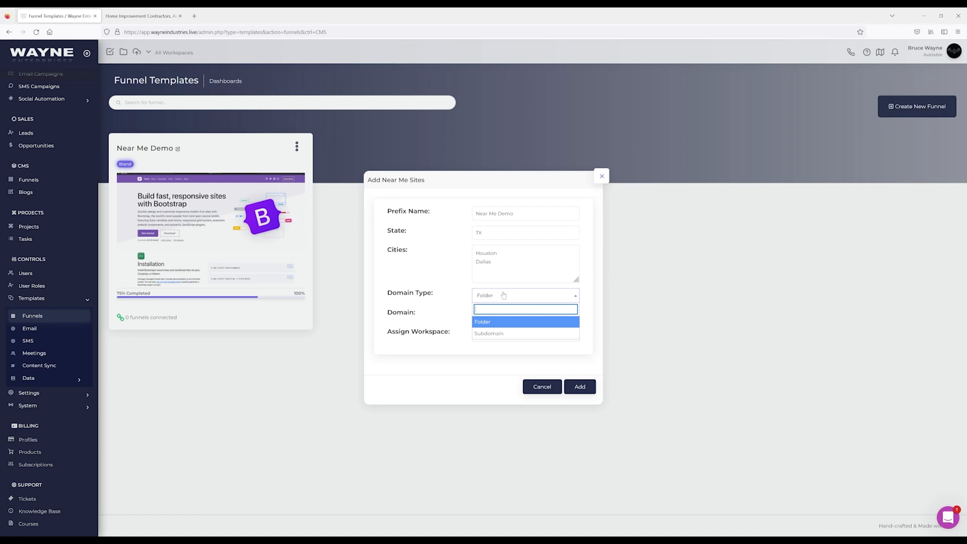
pyautogui.click(508, 297)
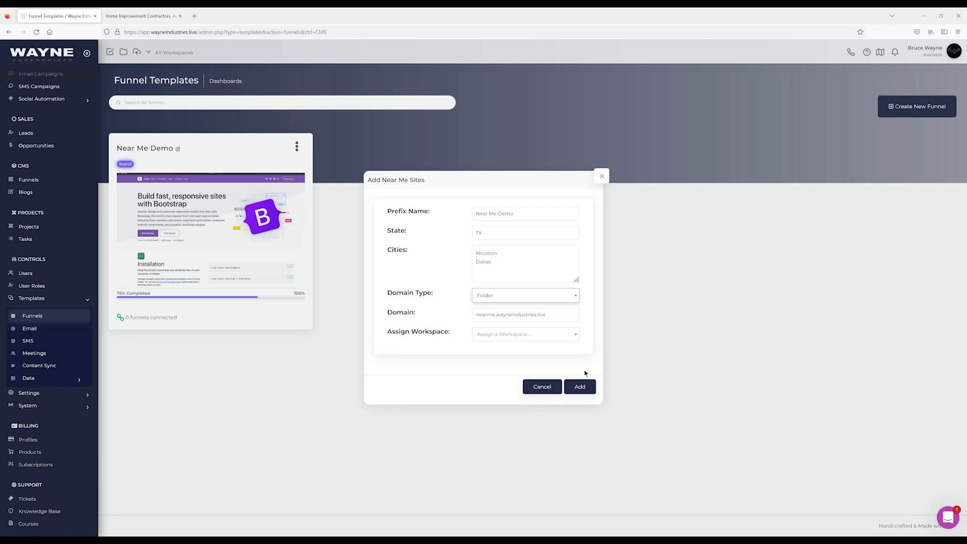
pyautogui.click(580, 387)
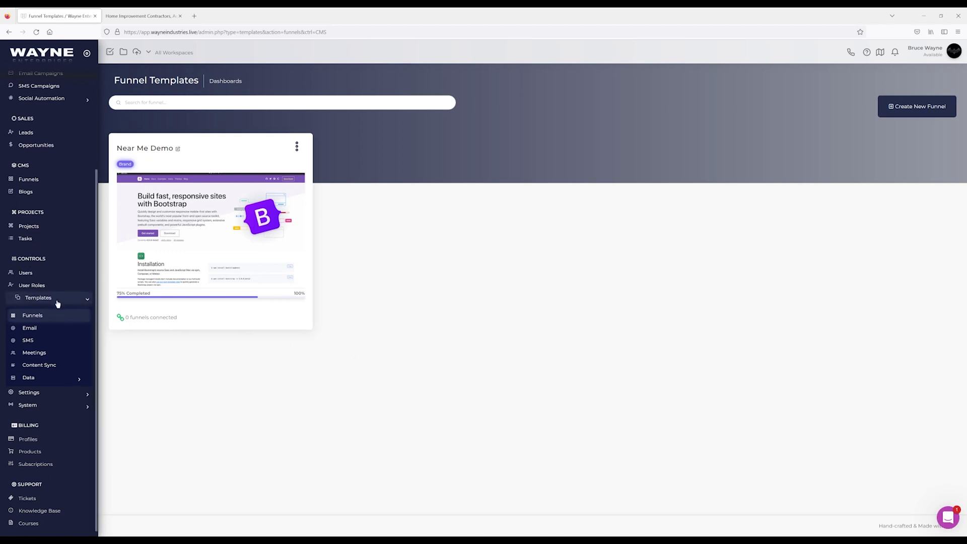
# From the funnels list, open the settings of the Near Me Demo - Houston, TX funnel and check its general and branding details.
pyautogui.scroll(3, 46, 260)
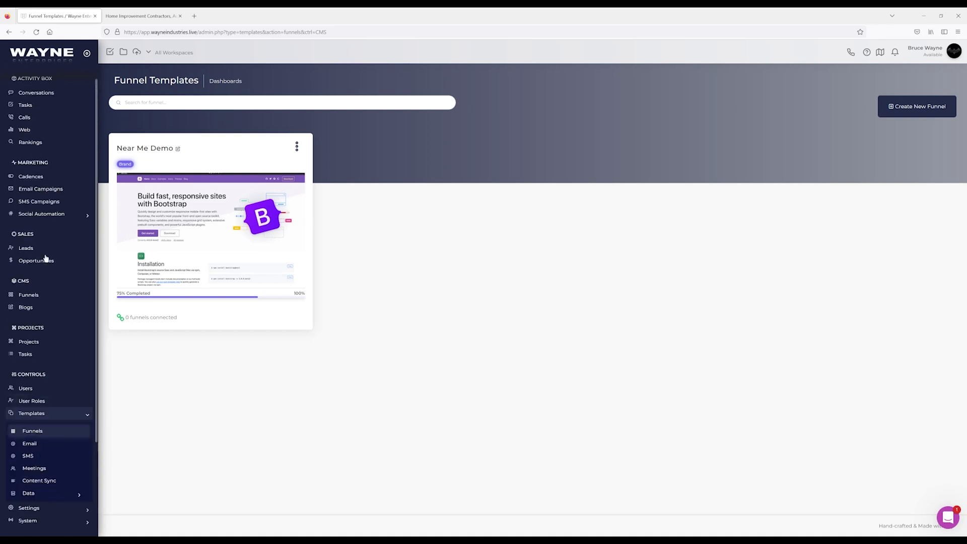
pyautogui.click(29, 295)
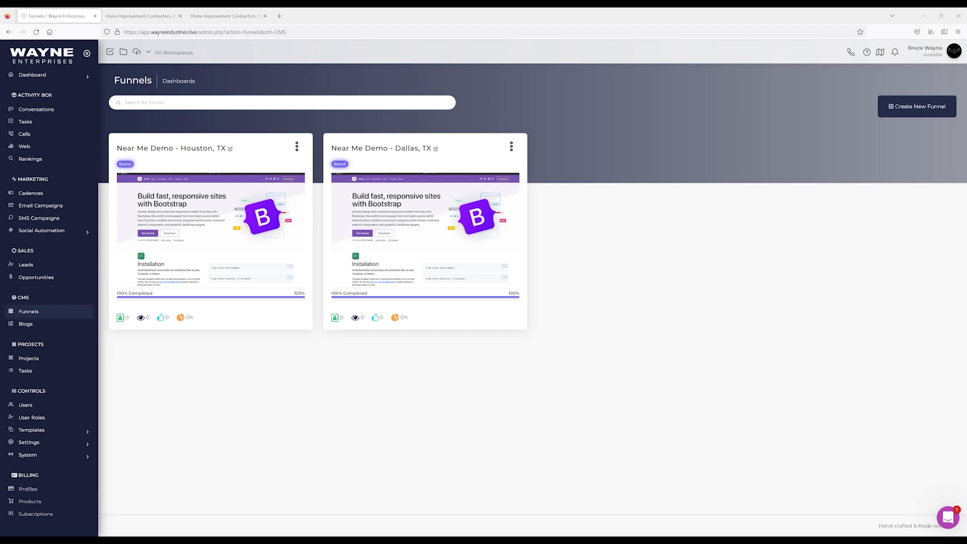
pyautogui.click(297, 146)
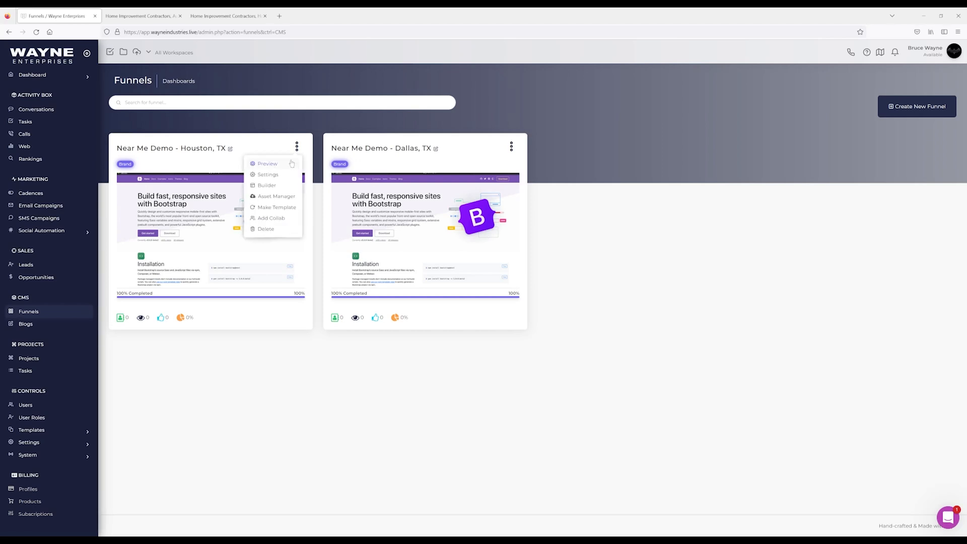
pyautogui.click(275, 176)
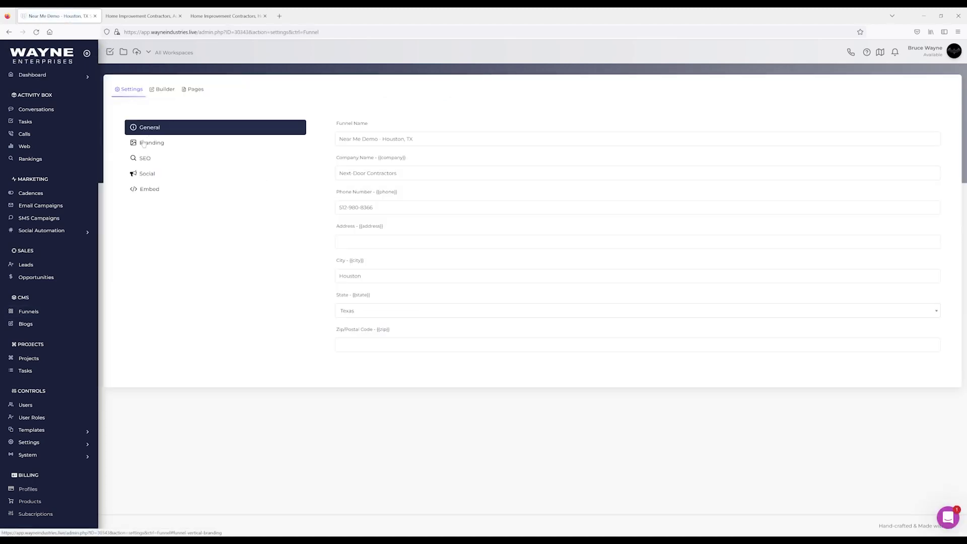
pyautogui.click(144, 144)
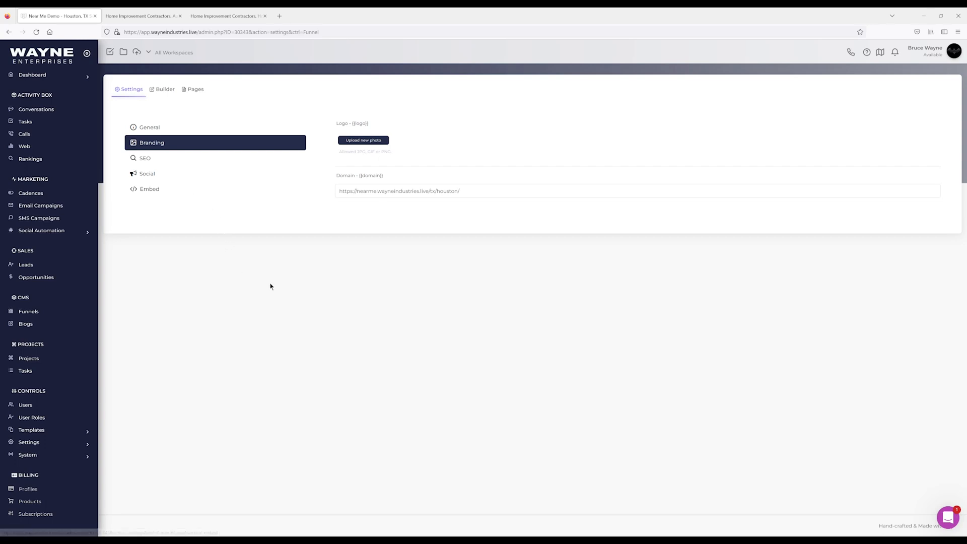
# Review the live Houston home page for localized text and open its Services page to check the URL.
pyautogui.click(221, 16)
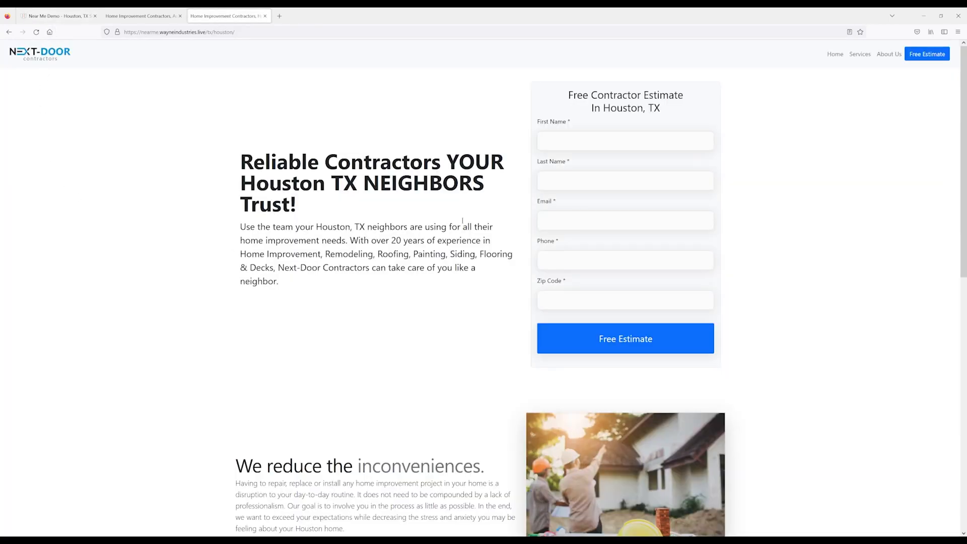
pyautogui.scroll(-5, 459, 232)
pyautogui.scroll(5, 457, 257)
pyautogui.click(856, 56)
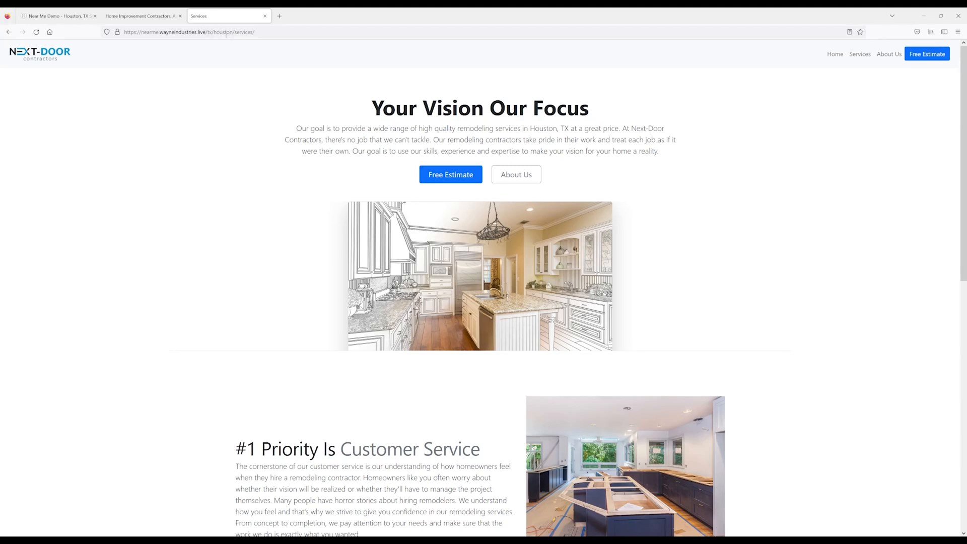
# Return to the funnel templates list and open the Near Me Demo template in the builder.
pyautogui.click(50, 17)
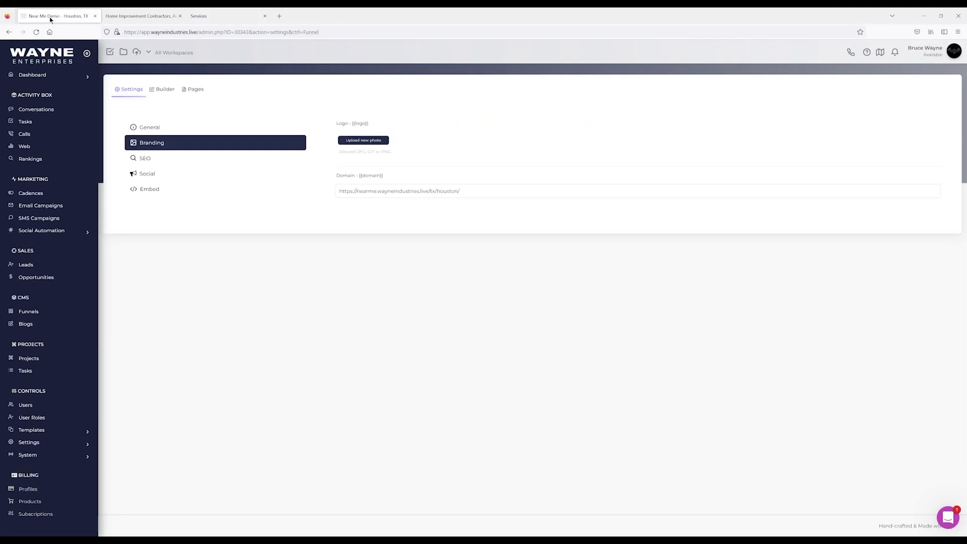
pyautogui.click(33, 431)
pyautogui.scroll(-2, 53, 383)
pyautogui.click(29, 334)
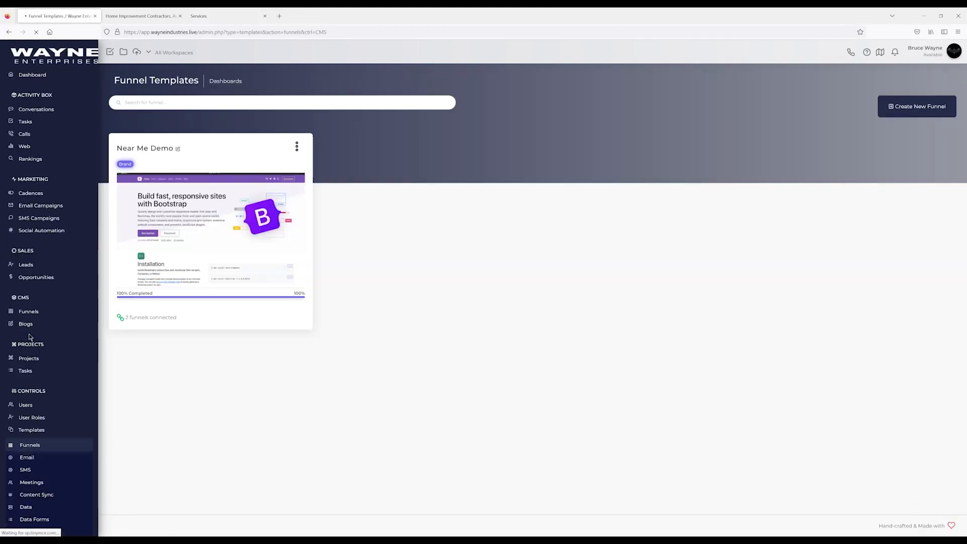
pyautogui.click(214, 210)
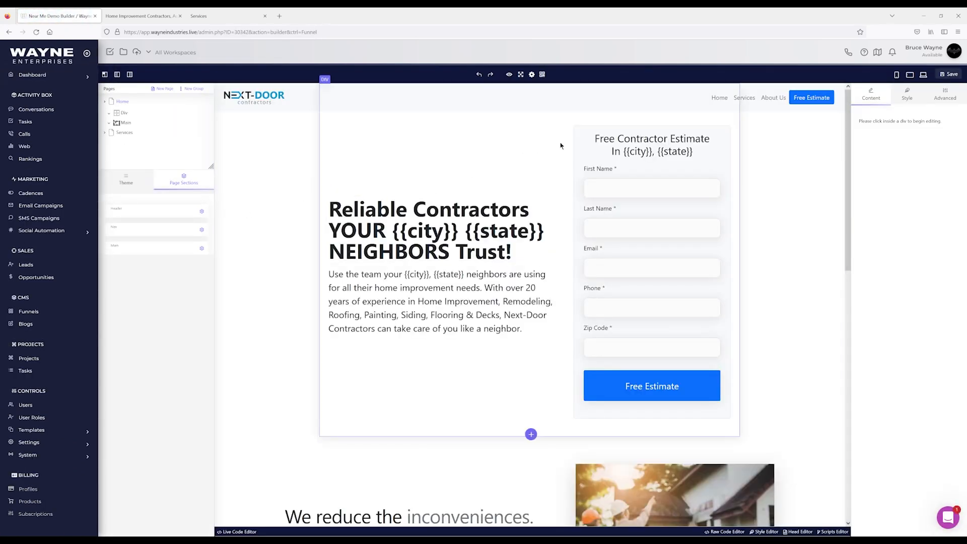
# Try / as the URL of the Home navigation link, and restore it to {{domain}}.
pyautogui.click(719, 98)
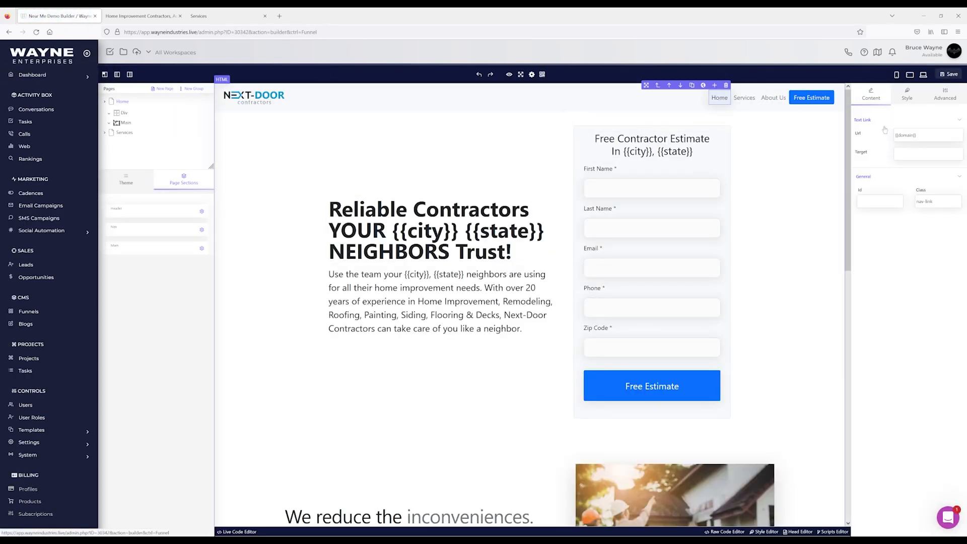
pyautogui.hotkey('ctrl', 'a')
pyautogui.write('/')
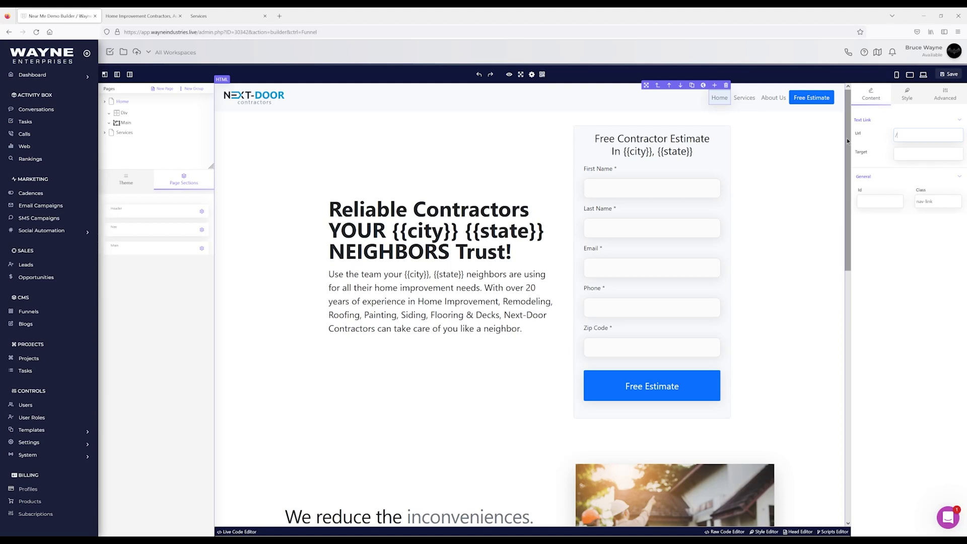
pyautogui.write('{{domain}}')
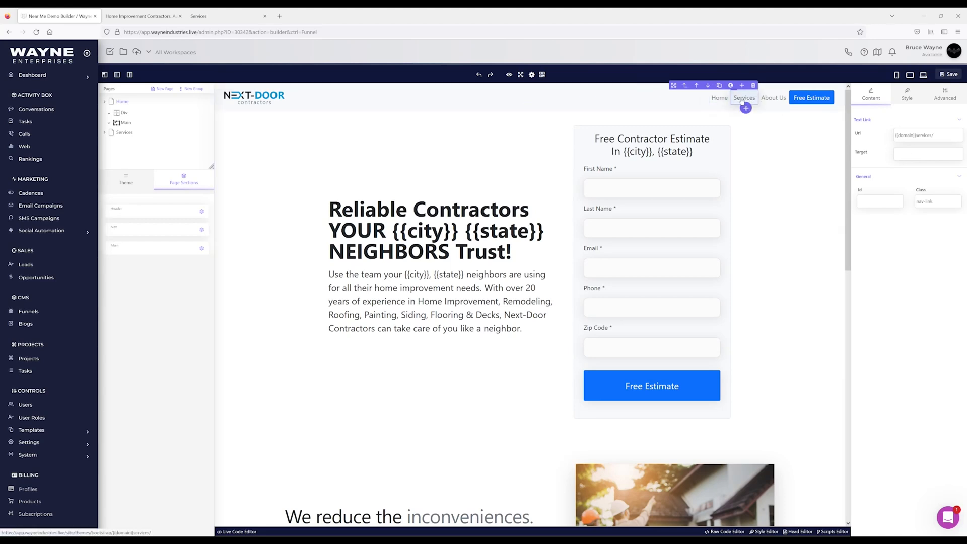
# Inspect the Services navigation link's URL, and load the live Houston home page by removing services/ from its address.
pyautogui.click(740, 99)
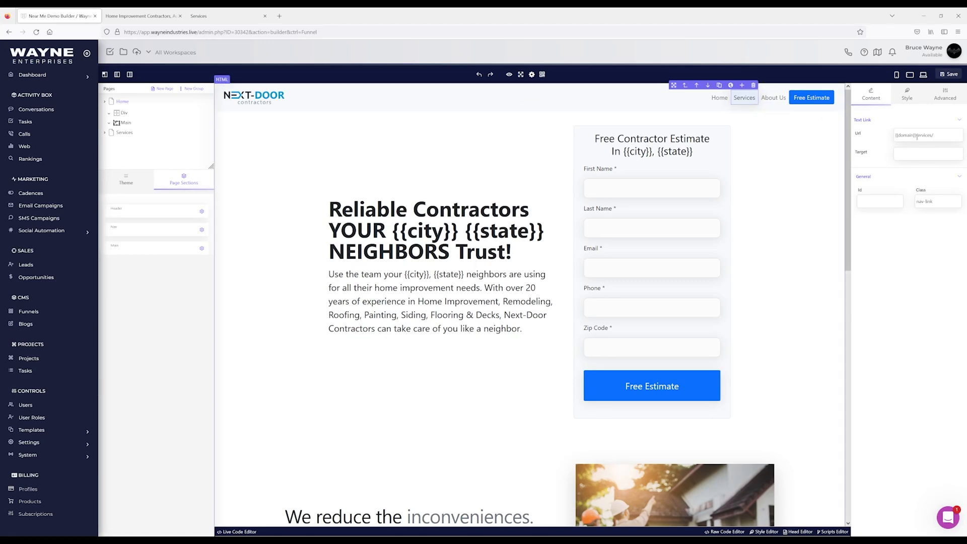
pyautogui.click(203, 18)
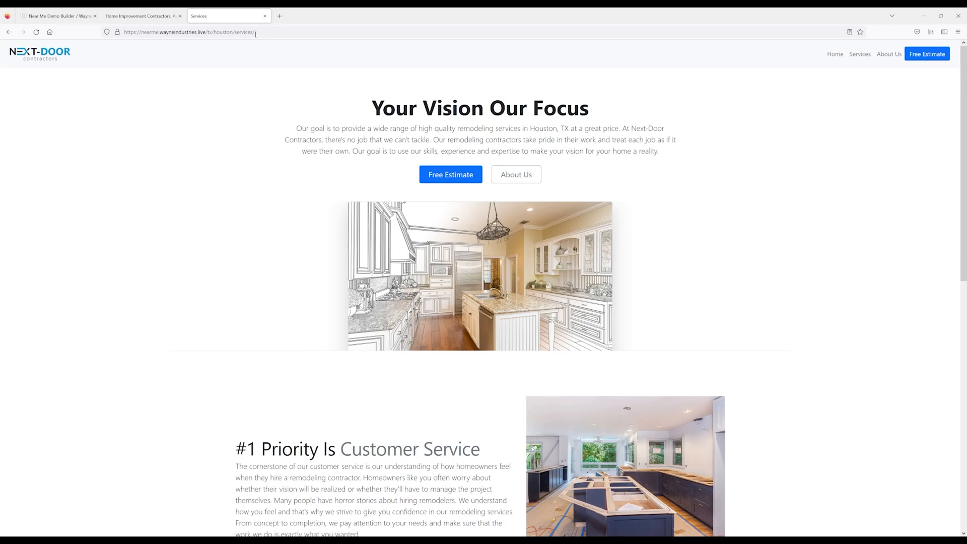
pyautogui.moveTo(254, 32); pyautogui.dragTo(237, 32)
pyautogui.press('BackSpace')
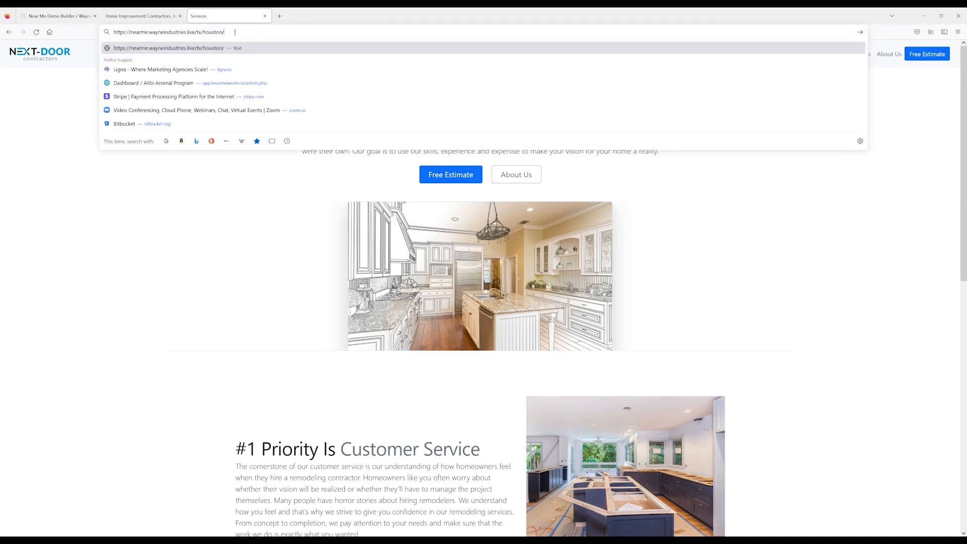
pyautogui.press('Return')
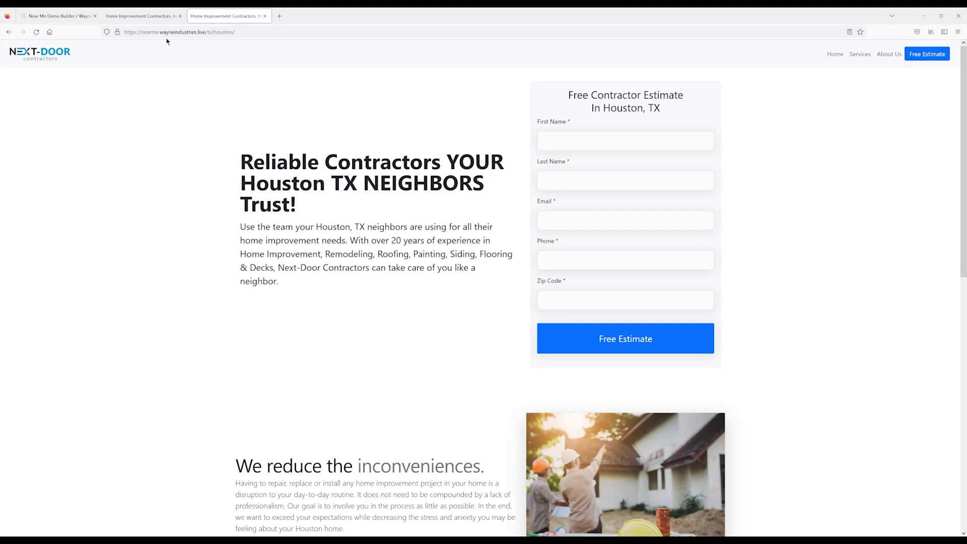
# Insert {{city}} before "neighbor" at the end of the template's home page intro paragraph and save the template.
pyautogui.click(73, 20)
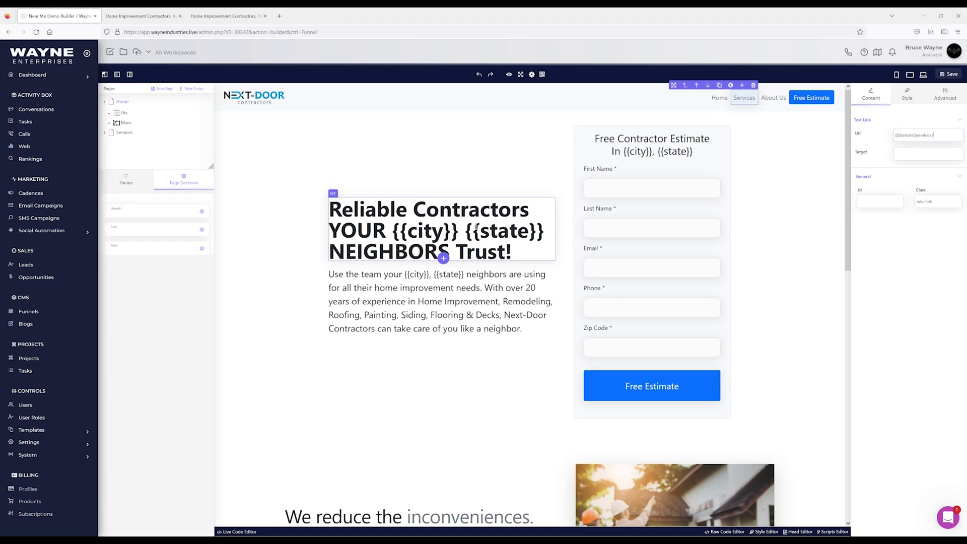
pyautogui.click(130, 16)
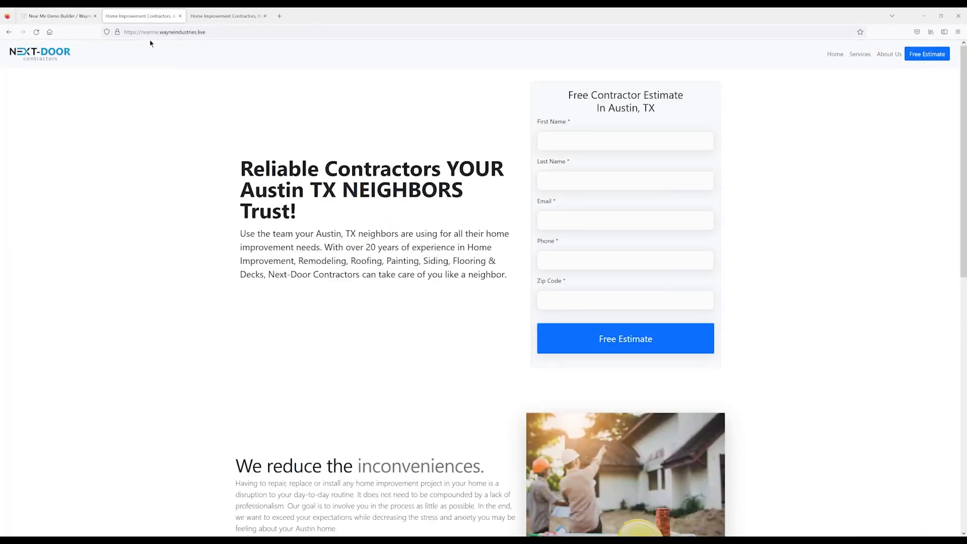
pyautogui.click(46, 18)
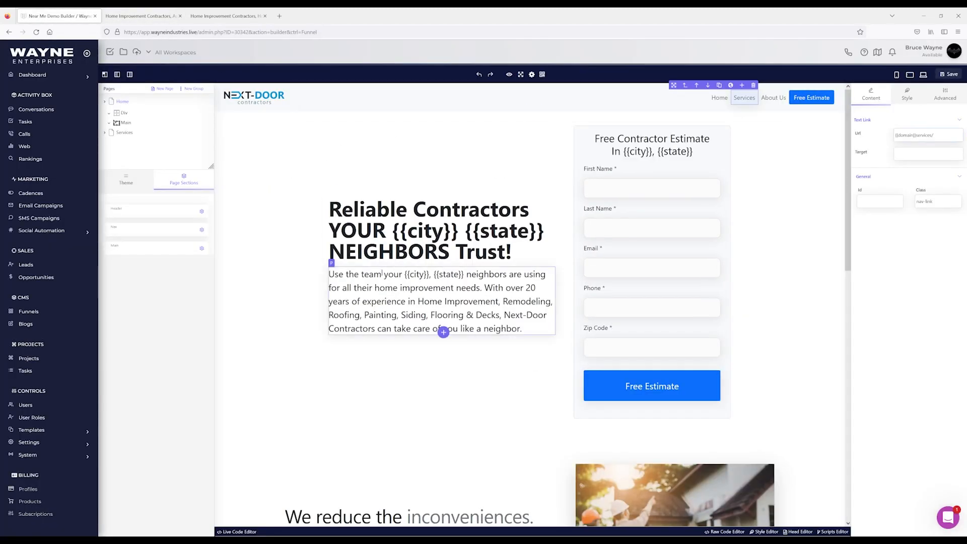
pyautogui.scroll(-1, 443, 312)
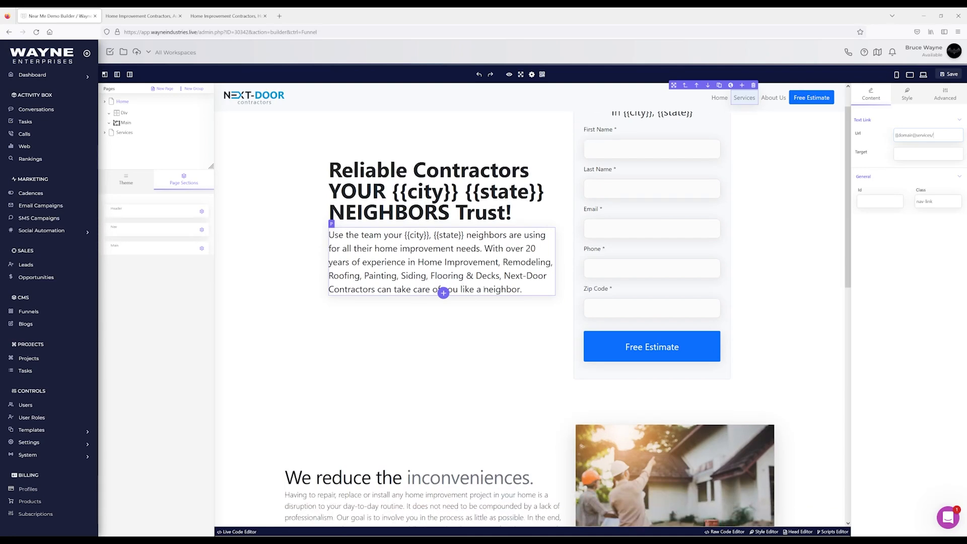
pyautogui.doubleClick(501, 289)
pyautogui.click(484, 289)
pyautogui.write('{{c')
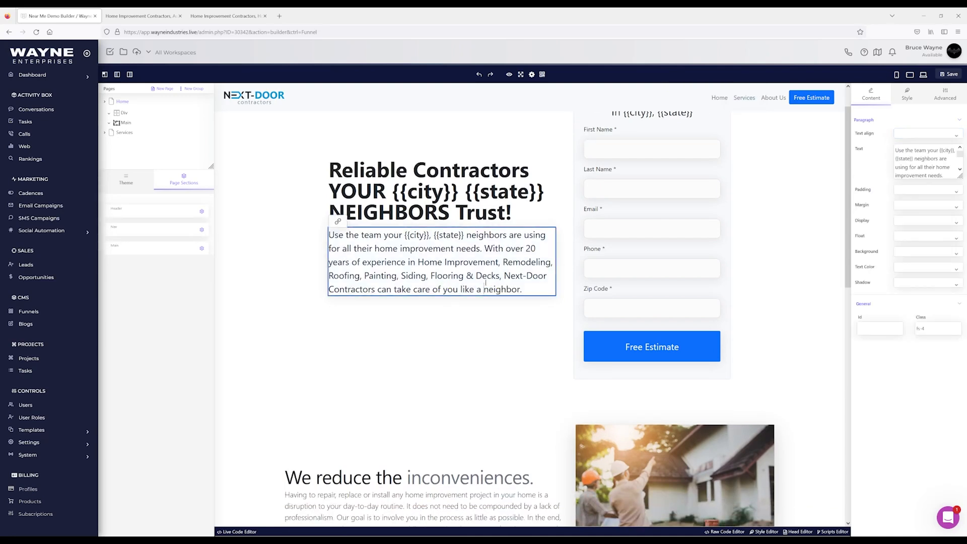
pyautogui.write('ity}}')
pyautogui.scroll(1, 552, 263)
pyautogui.click(947, 74)
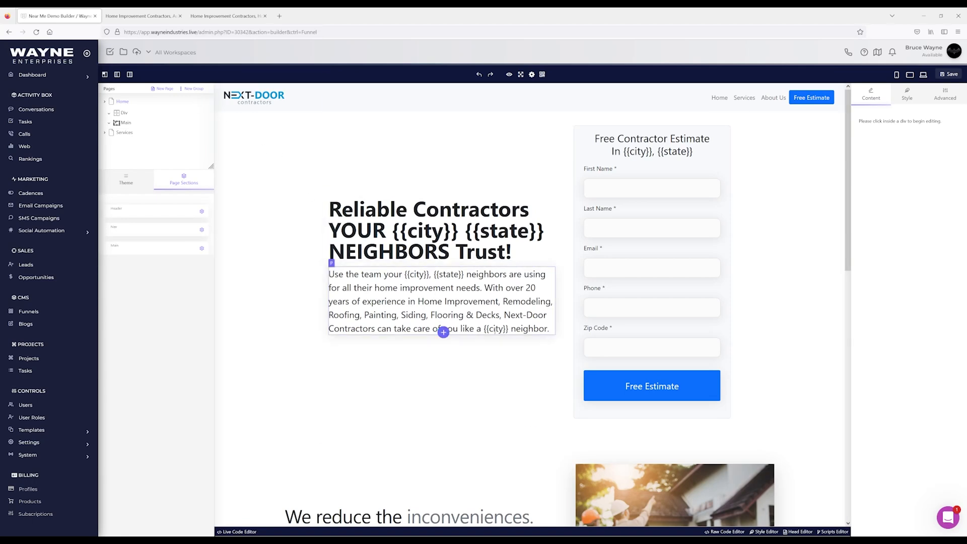
# Reload the live main and Houston home pages and check the city name at the end of each intro paragraph.
pyautogui.click(143, 16)
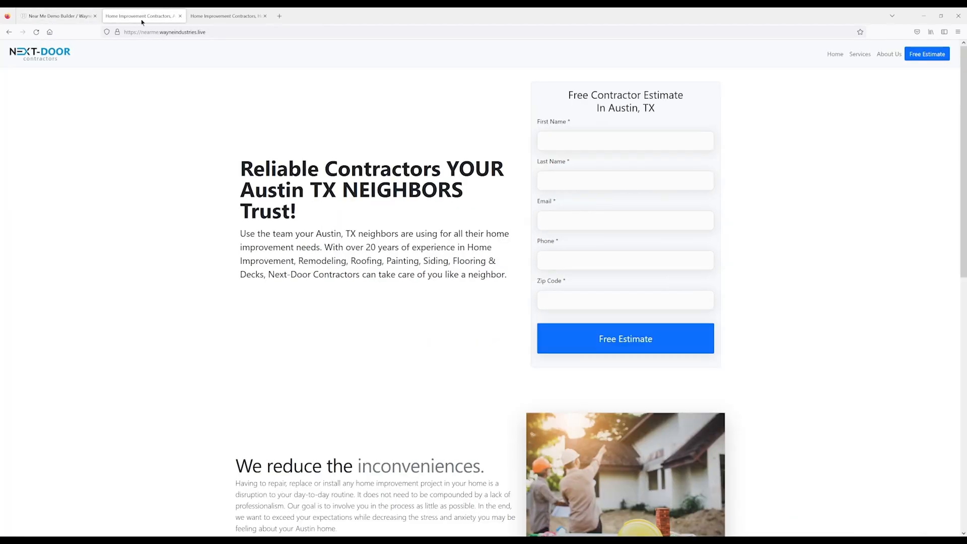
pyautogui.click(35, 32)
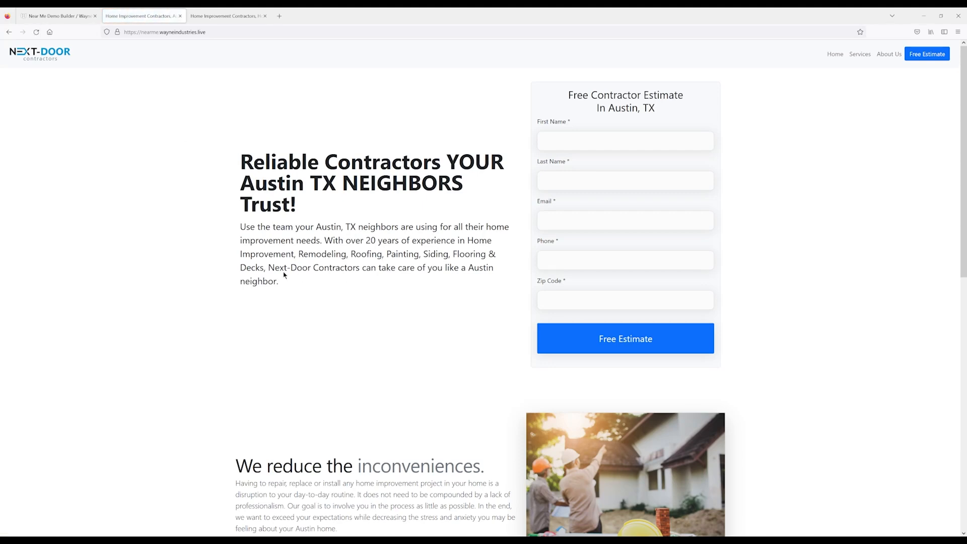
pyautogui.click(226, 16)
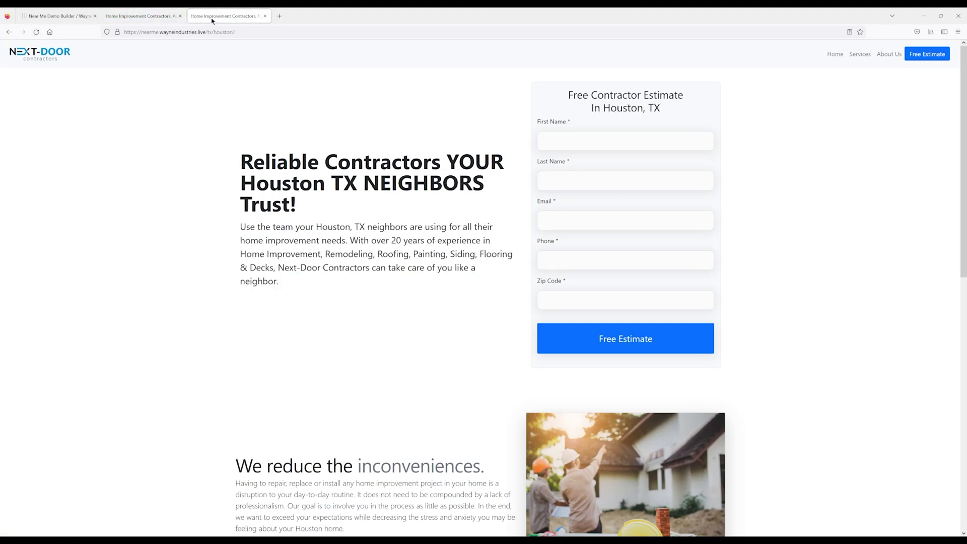
pyautogui.click(36, 32)
pyautogui.moveTo(345, 281); pyautogui.dragTo(251, 267)
pyautogui.click(388, 271)
pyautogui.click(37, 31)
pyautogui.moveTo(514, 268); pyautogui.dragTo(455, 267)
pyautogui.click(456, 267)
pyautogui.click(140, 16)
pyautogui.click(58, 17)
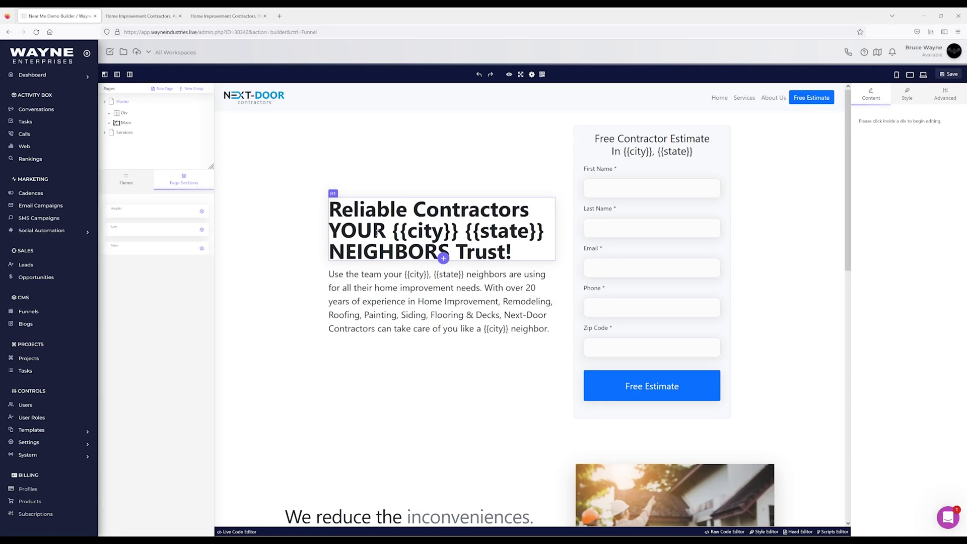
pyautogui.scroll(-10, 344, 222)
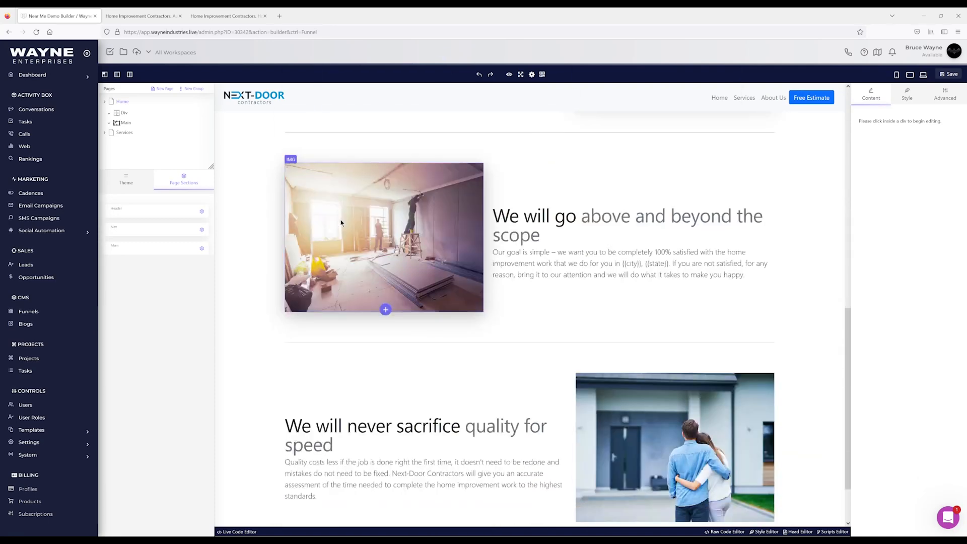
pyautogui.scroll(10, 341, 222)
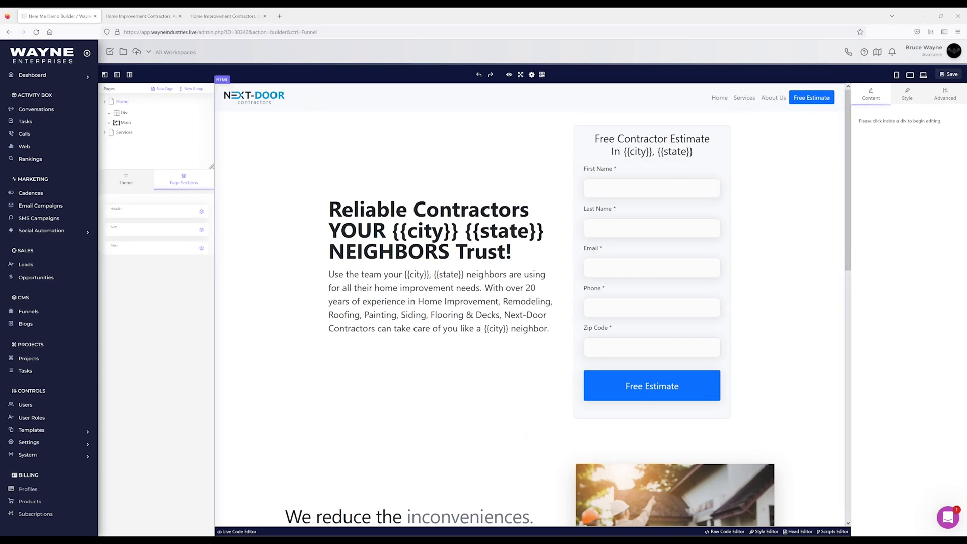
# Load the main site's sitemap at nearme.wayneindustries.live/sitemap/.
pyautogui.click(141, 15)
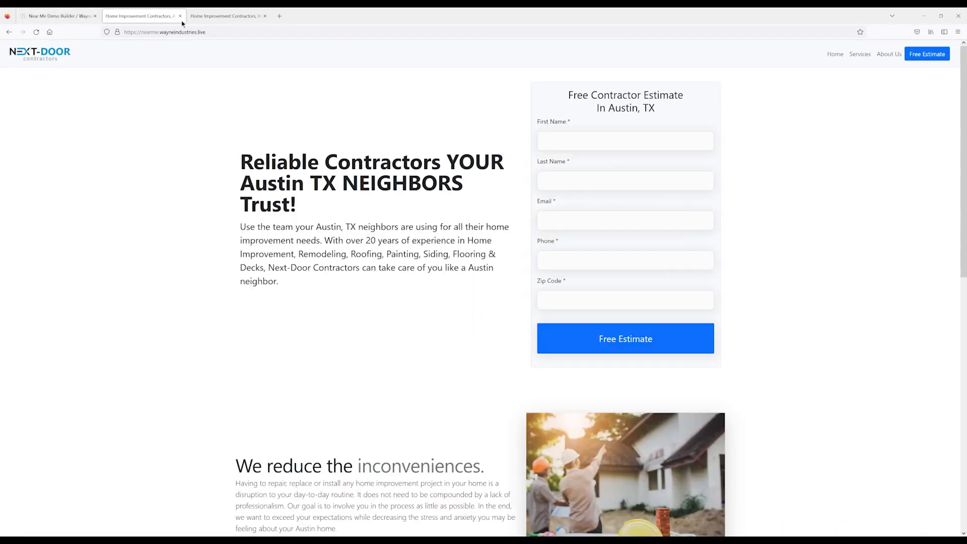
pyautogui.click(258, 33)
pyautogui.click(259, 33)
pyautogui.write('/site')
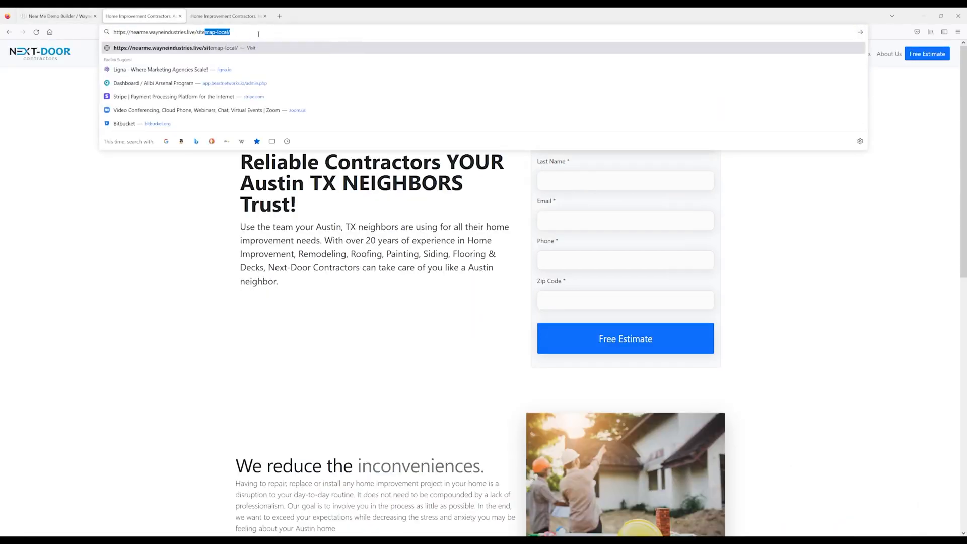
pyautogui.write('map/')
pyautogui.press('Return')
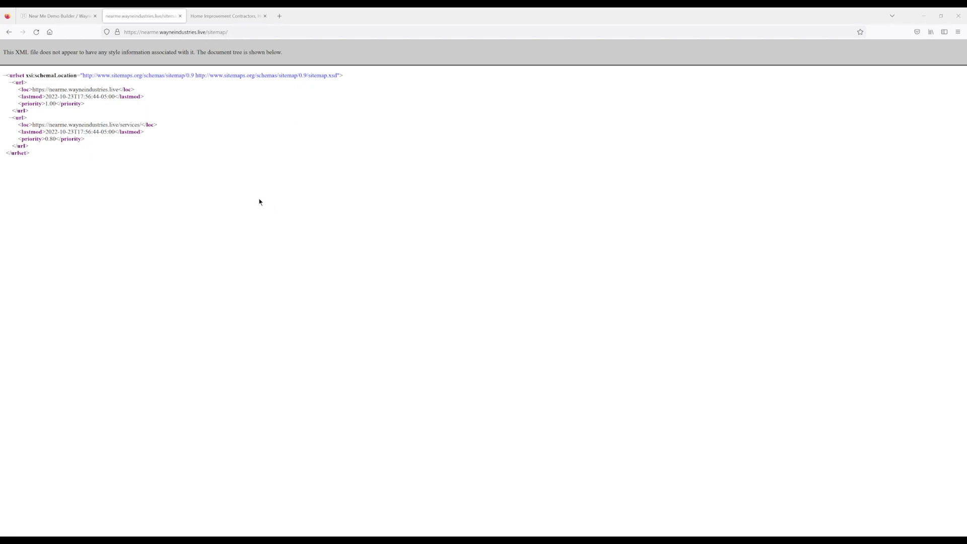
# Load the local sitemap at nearme.wayneindustries.live/sitemap-local/?id=30342 in place of the Houston page, and compare it with the main sitemap.
pyautogui.click(222, 16)
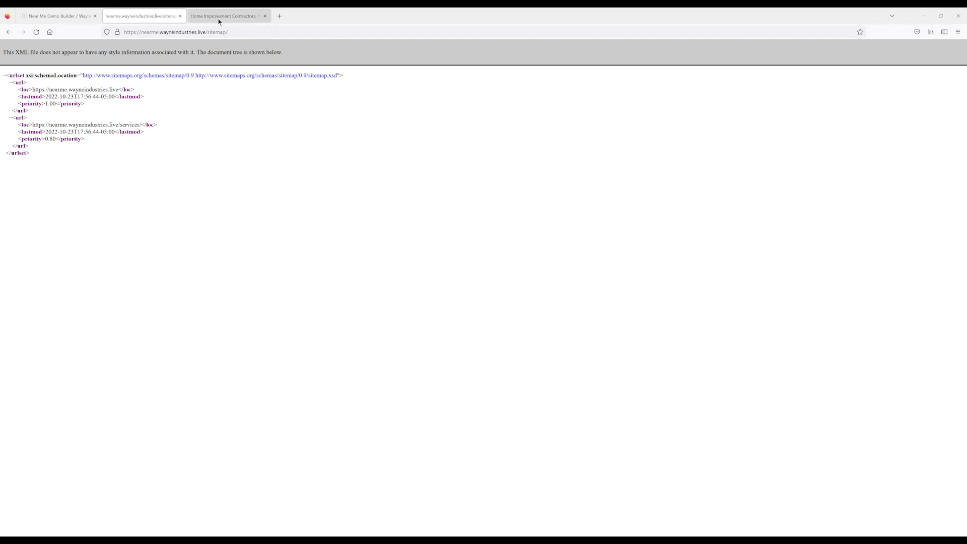
pyautogui.click(209, 32)
pyautogui.write('https://nearme.wayneindustries.live/sitemap-local/?id=30342')
pyautogui.press('Return')
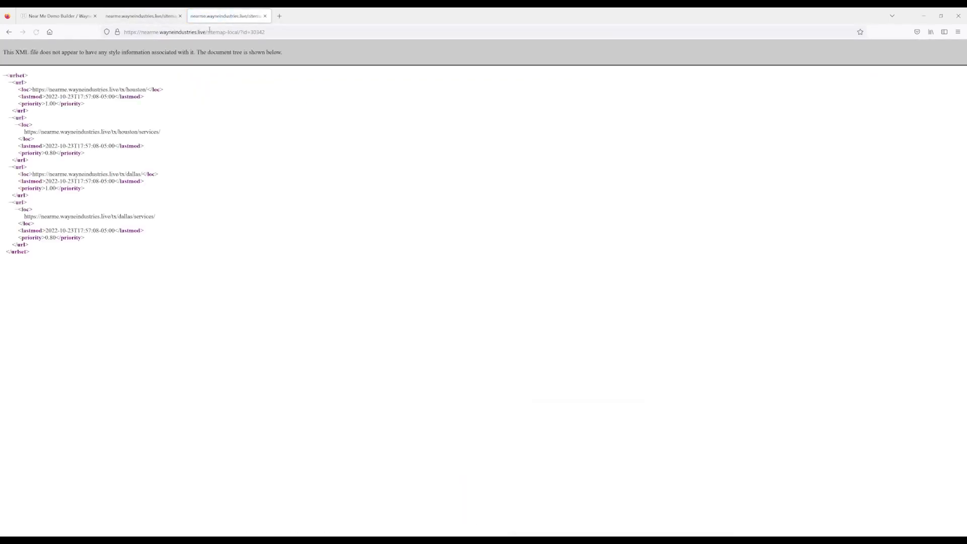
pyautogui.click(140, 17)
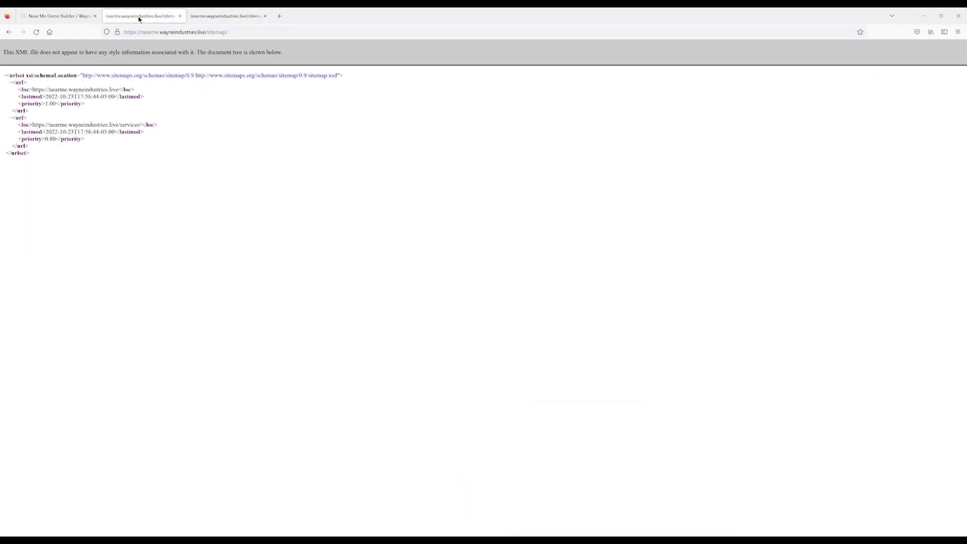
# Examine the page URLs in the local sitemap, and review the Near Me Demo home page template in the builder through to its footer.
pyautogui.click(222, 17)
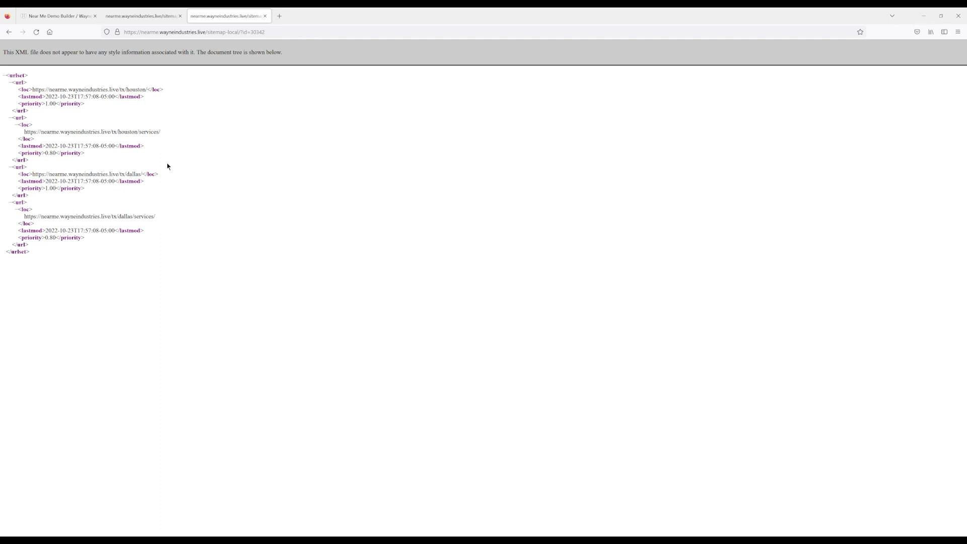
pyautogui.click(60, 24)
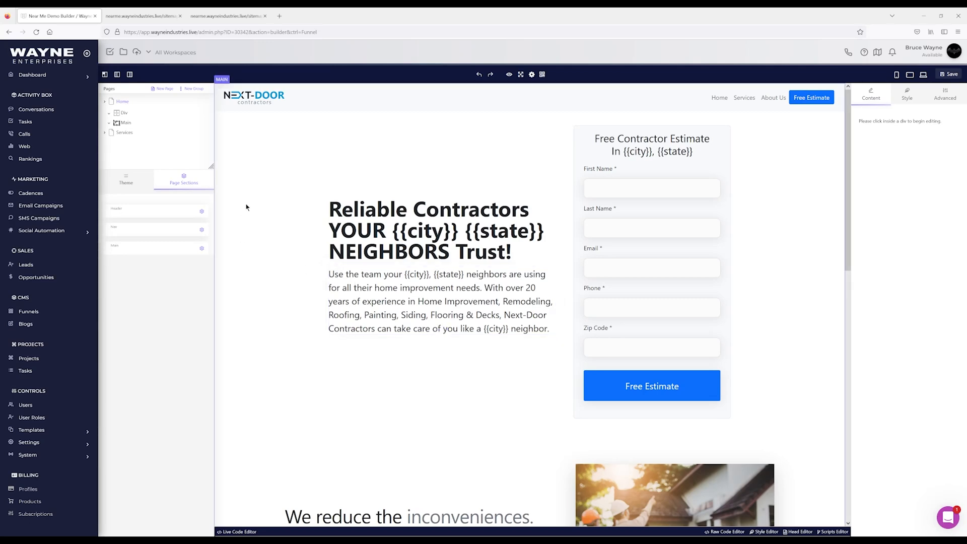
pyautogui.scroll(-1, 369, 272)
pyautogui.scroll(-10, 369, 272)
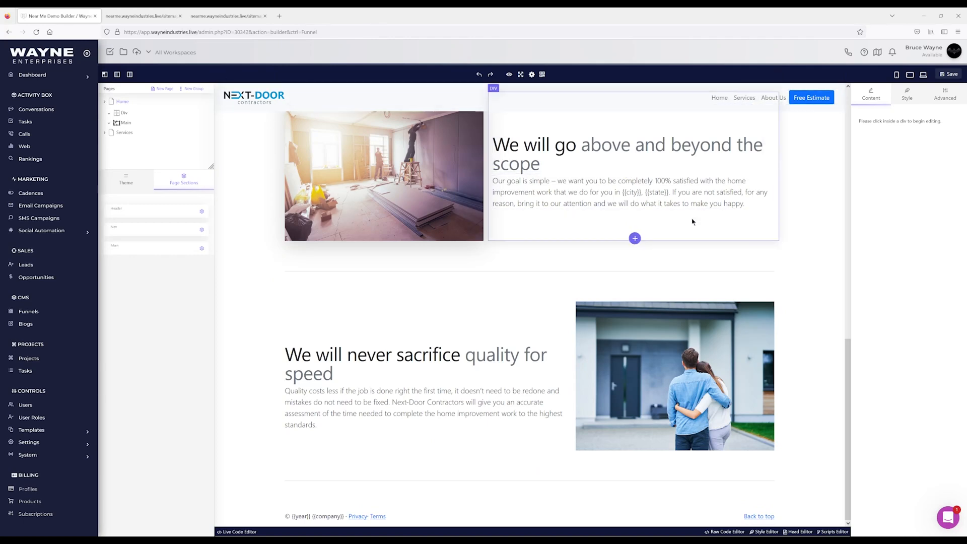
pyautogui.scroll(10, 697, 246)
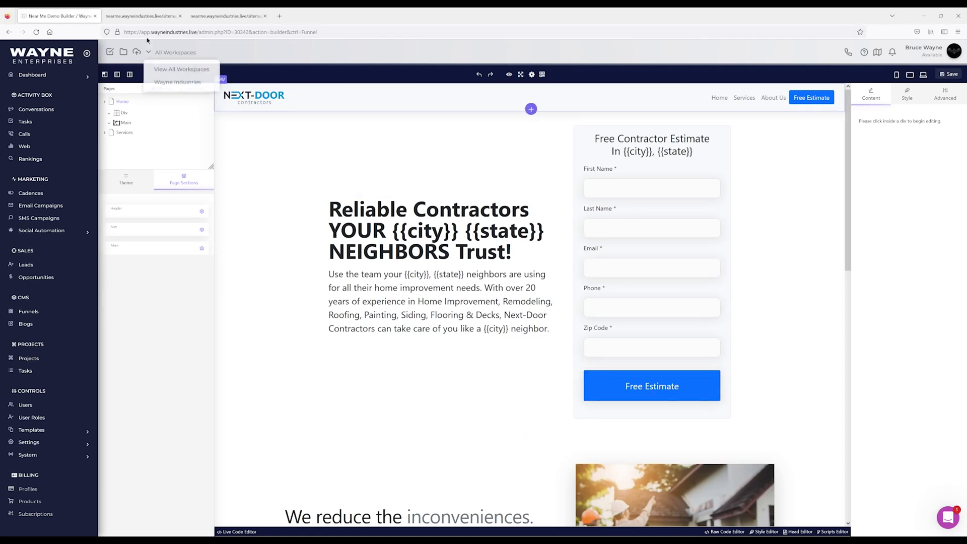
# Compare the page URLs in the main and local sitemaps once more and return to the Near Me Demo builder.
pyautogui.click(137, 19)
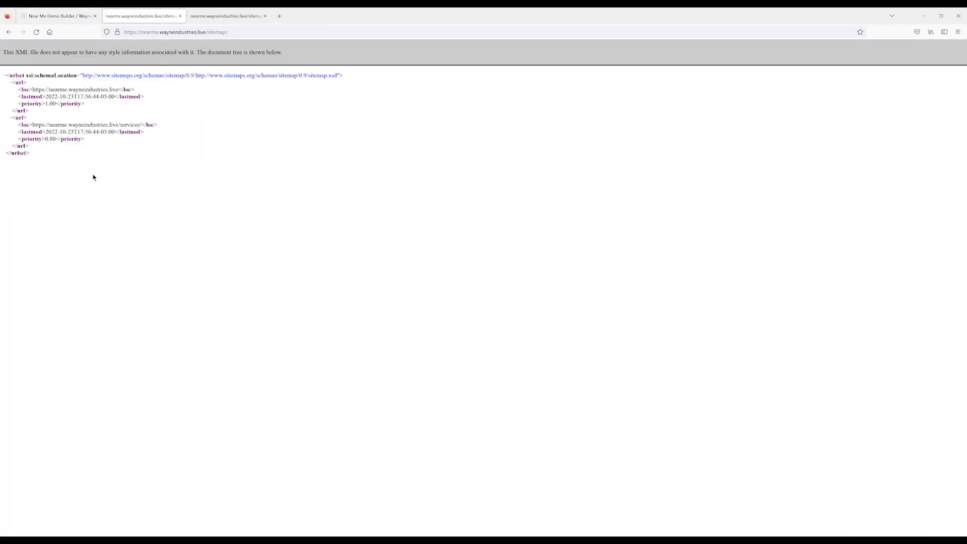
pyautogui.click(217, 18)
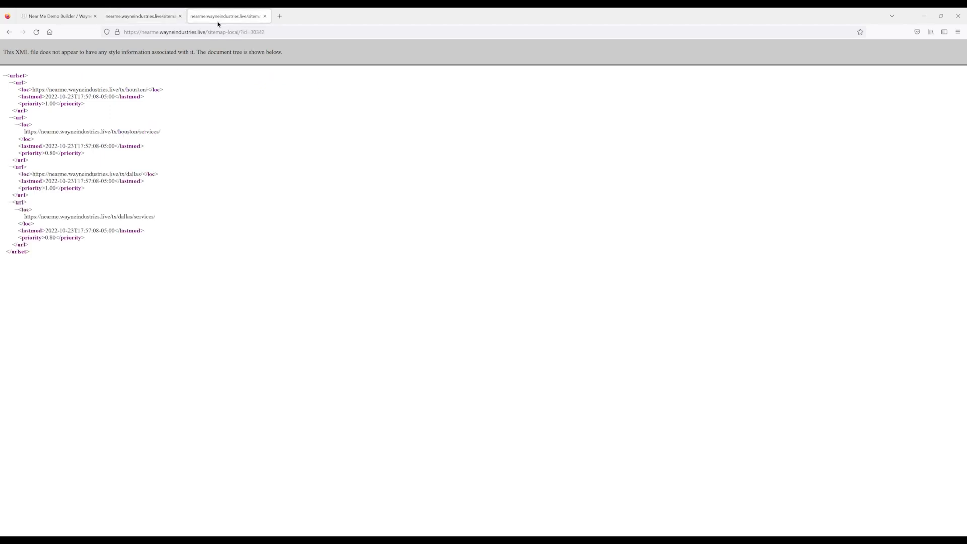
pyautogui.click(61, 20)
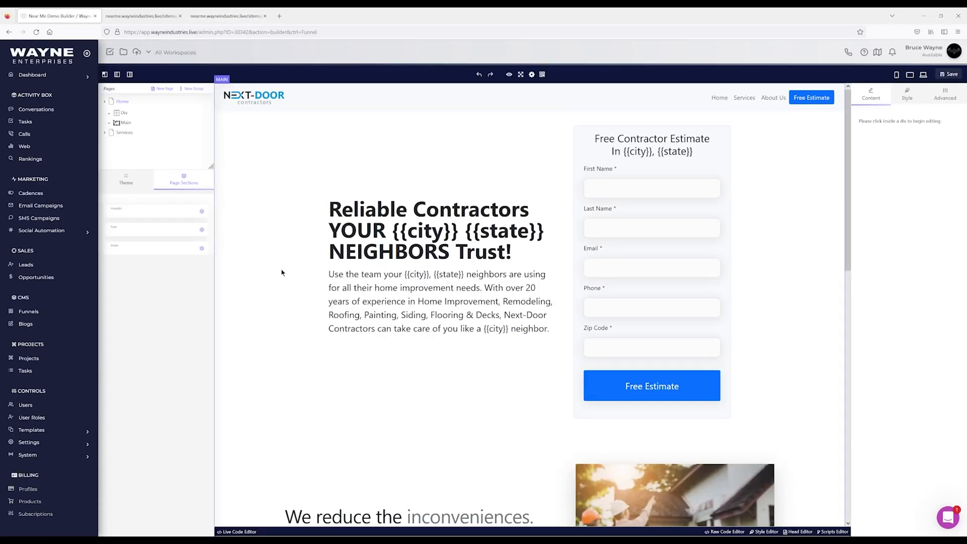